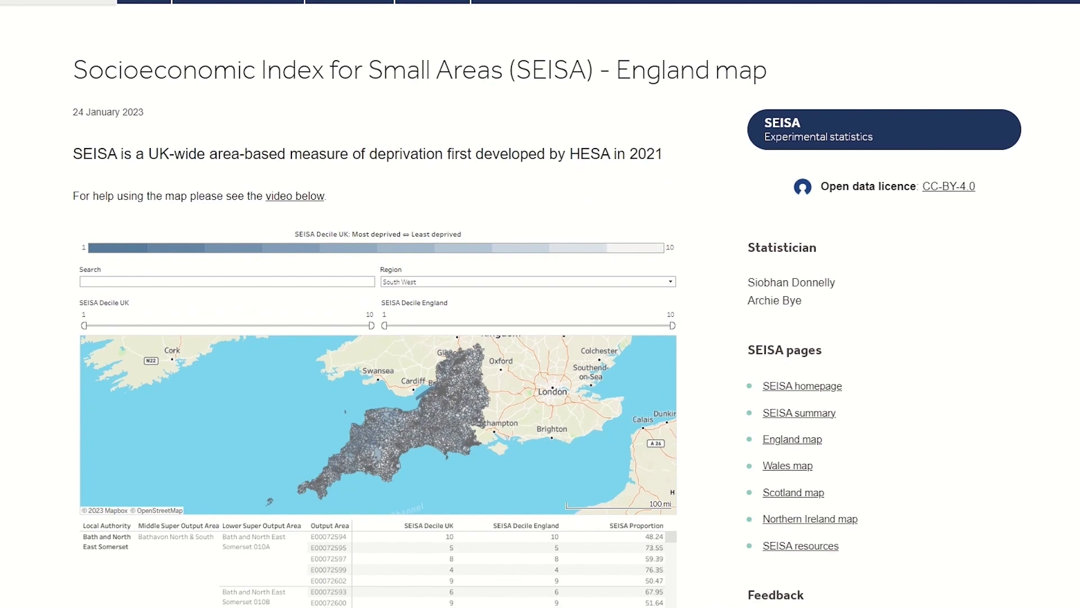
Switch the embedded SEISA England map dashboard to full-screen view.
{"action": "scroll", "coordinate": [922, 355], "scroll_direction": "down", "scroll_amount": 3}
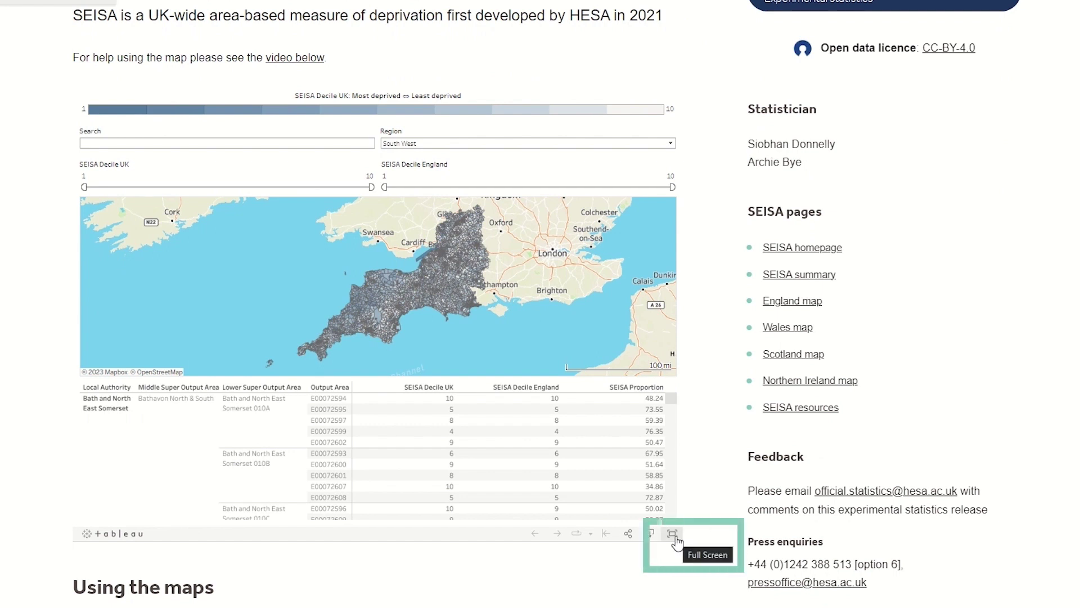
{"action": "left_click", "coordinate": [674, 535]}
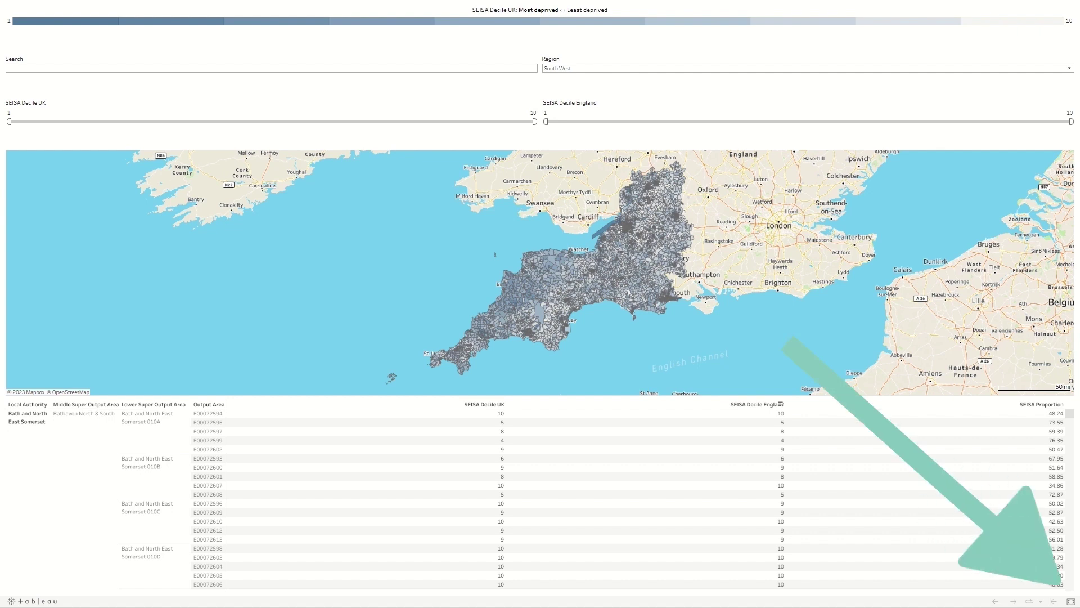
{"action": "left_click", "coordinate": [1069, 601]}
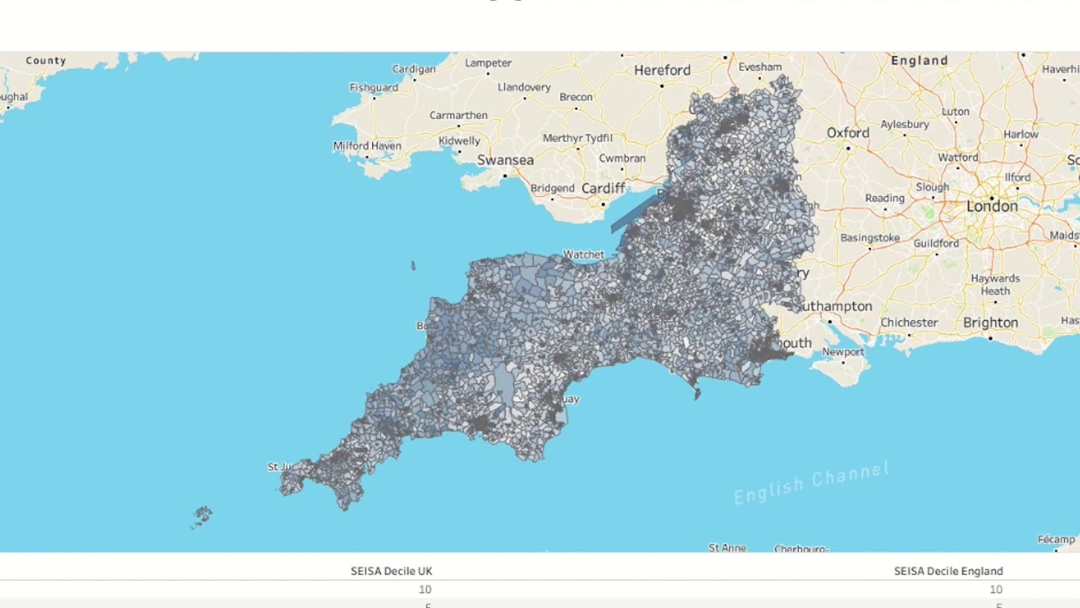
Restrict the SEISA Decile UK filter to deciles 1 to 2, and restore the full range before trying a higher lower limit.
{"action": "mouse_move", "coordinate": [744, 357]}
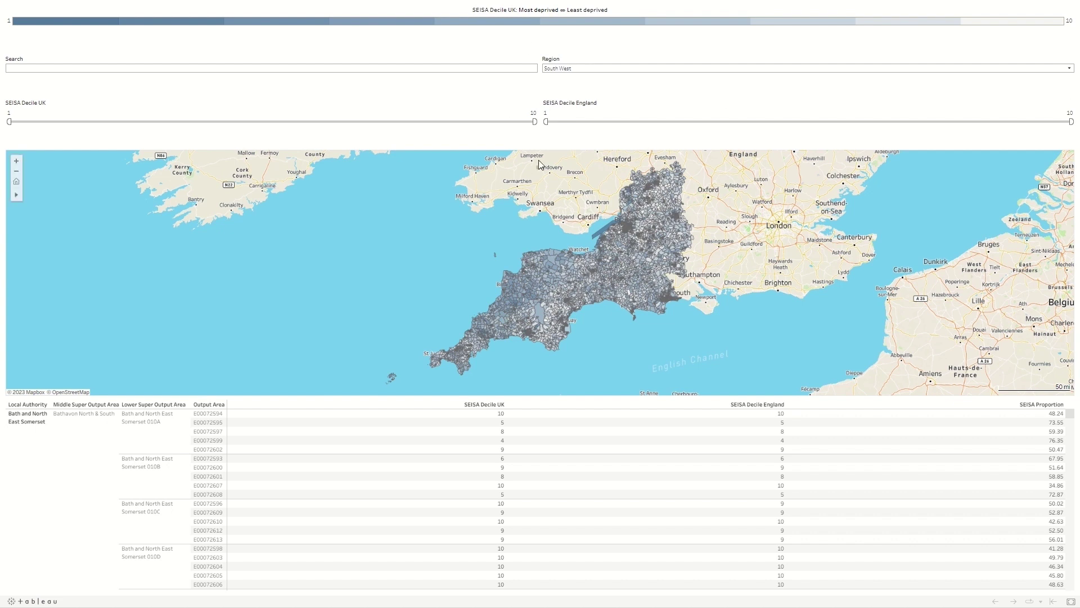
{"action": "left_click_drag", "start_coordinate": [534, 121], "coordinate": [96, 134]}
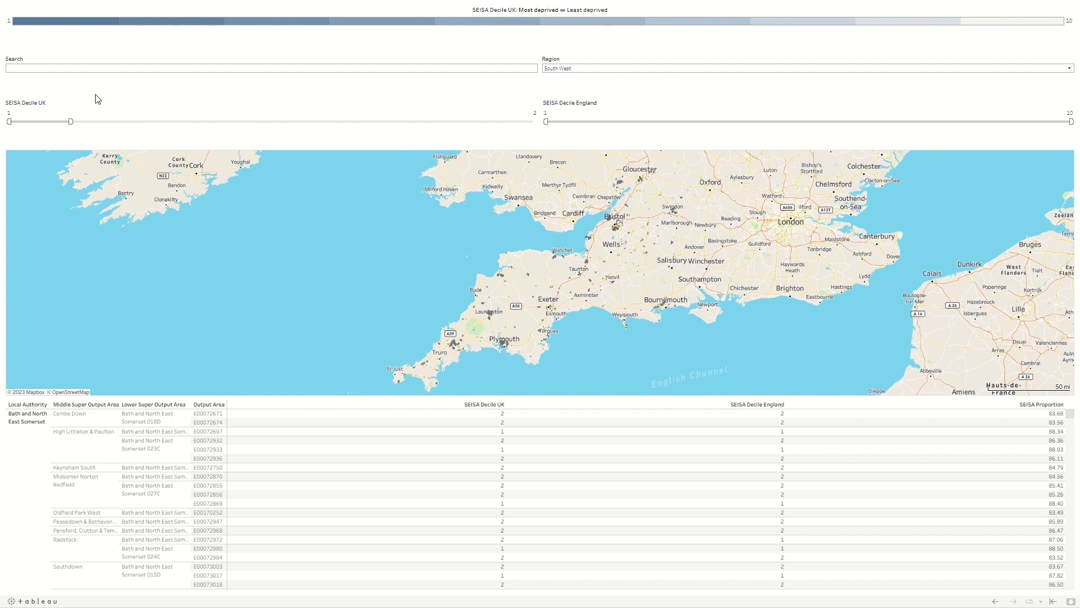
{"action": "left_click_drag", "start_coordinate": [71, 121], "coordinate": [535, 121]}
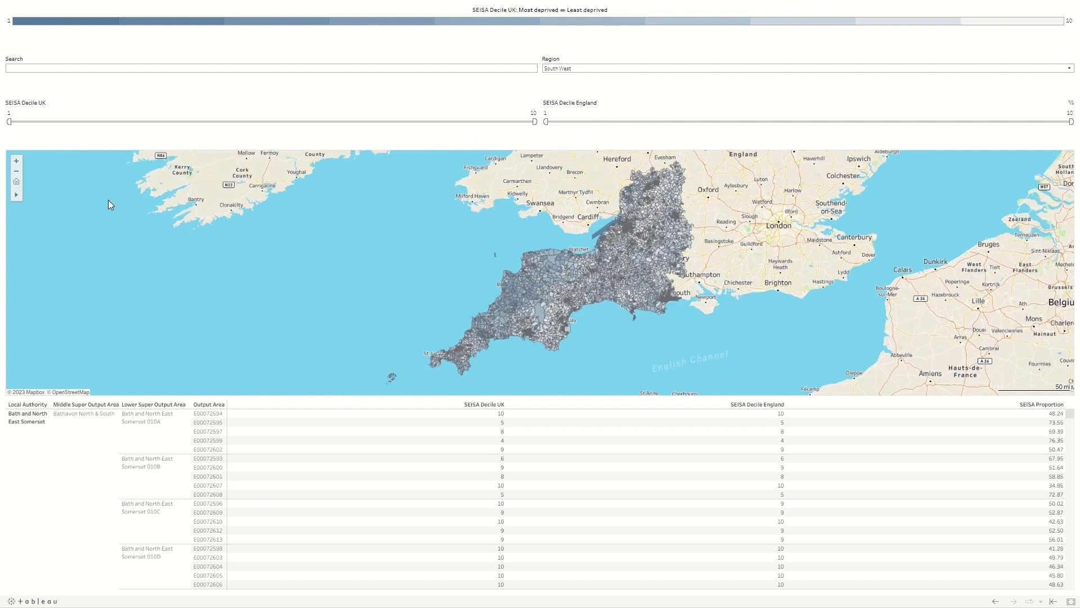
{"action": "left_click_drag", "start_coordinate": [9, 121], "coordinate": [415, 123]}
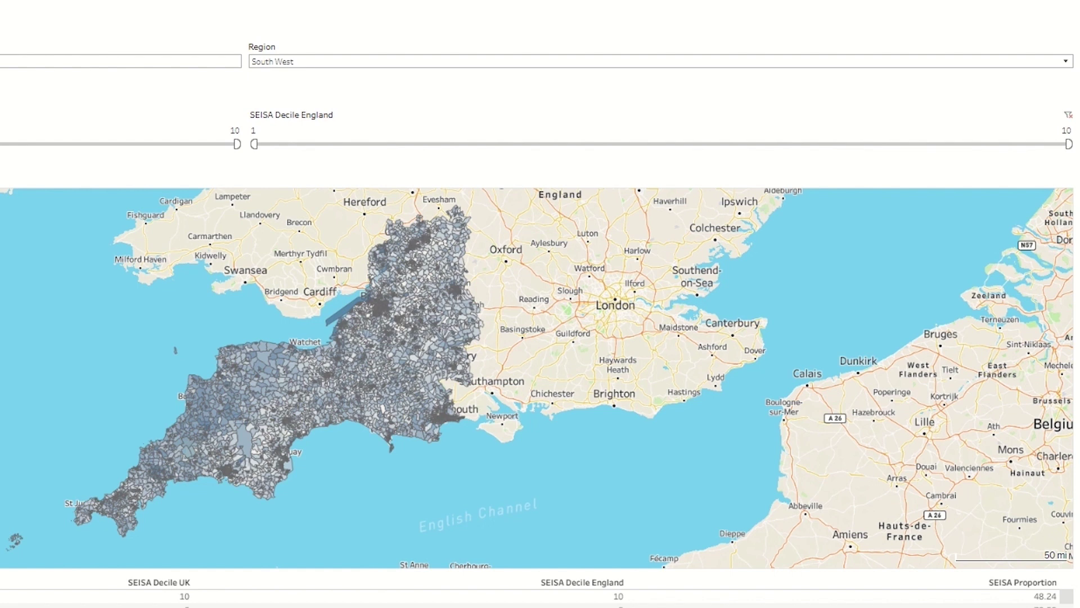
Restrict the SEISA Decile England filter to deciles 1 to 2, and restore the full range before trying a higher lower limit.
{"action": "left_click_drag", "start_coordinate": [1068, 144], "coordinate": [389, 165]}
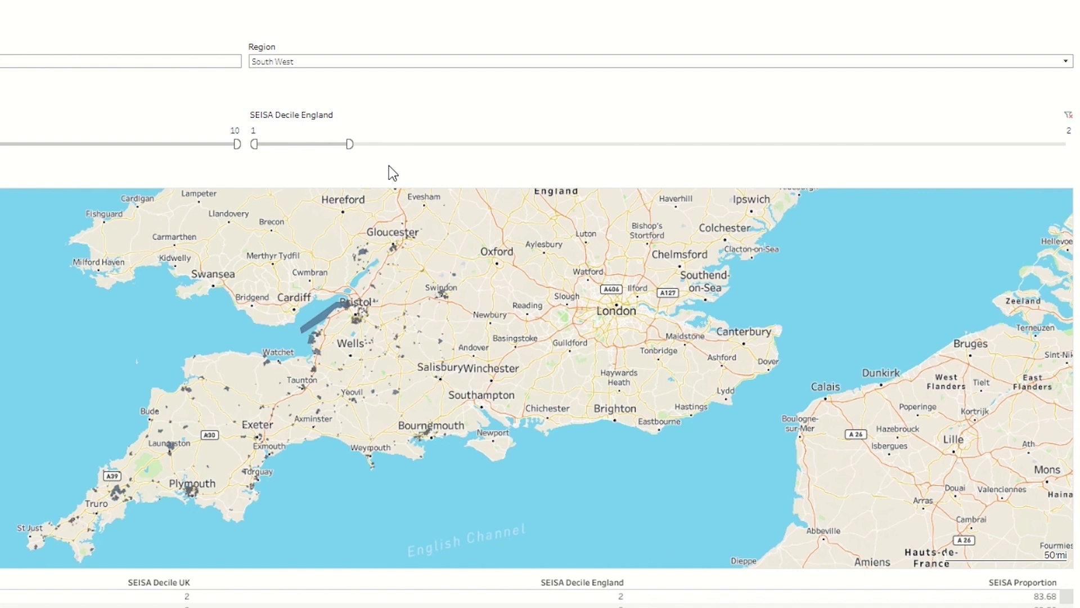
{"action": "left_click_drag", "start_coordinate": [349, 144], "coordinate": [1067, 145]}
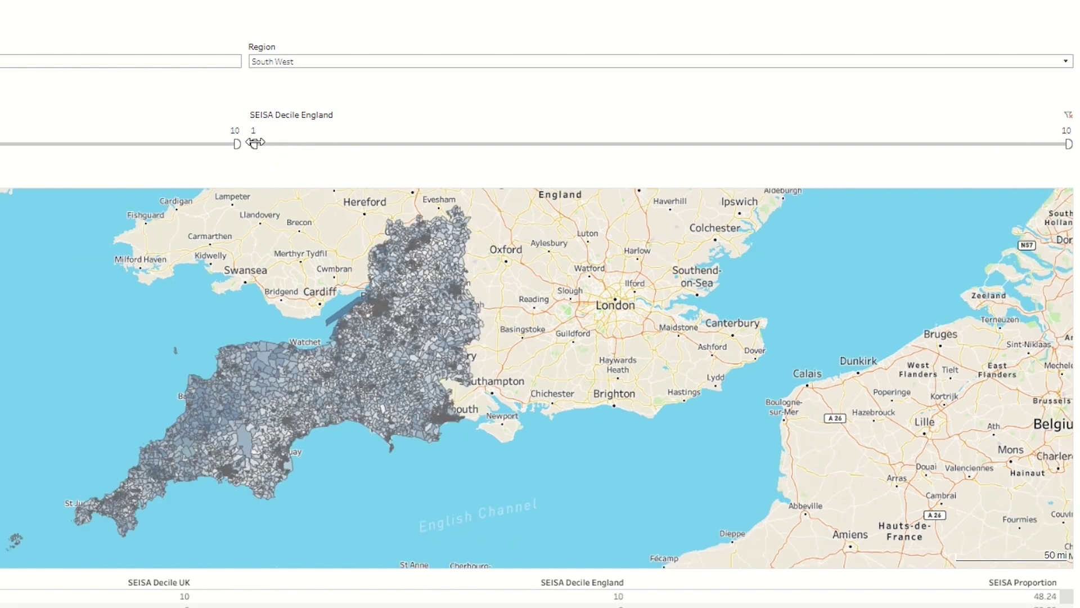
{"action": "left_click_drag", "start_coordinate": [255, 143], "coordinate": [903, 144]}
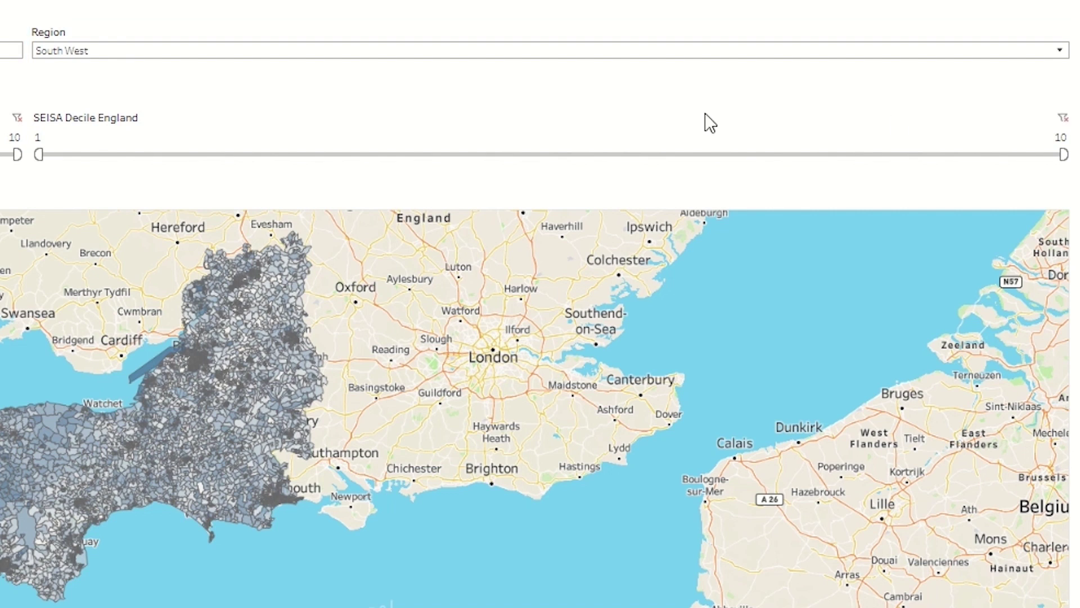
Add South East to the Region filter alongside South West and apply the selection.
{"action": "left_click", "coordinate": [585, 53]}
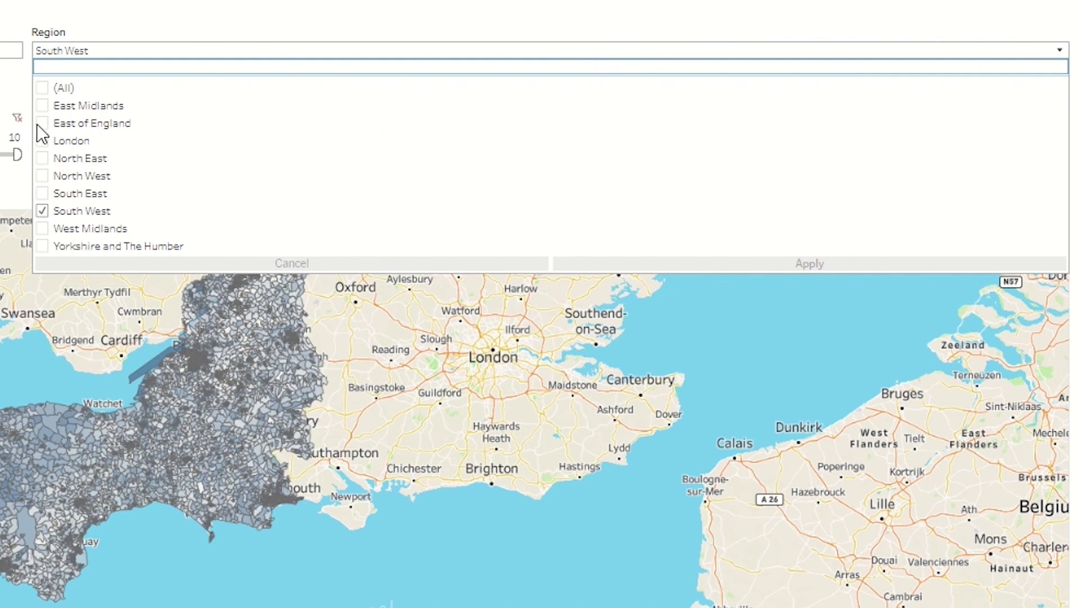
{"action": "left_click", "coordinate": [42, 193]}
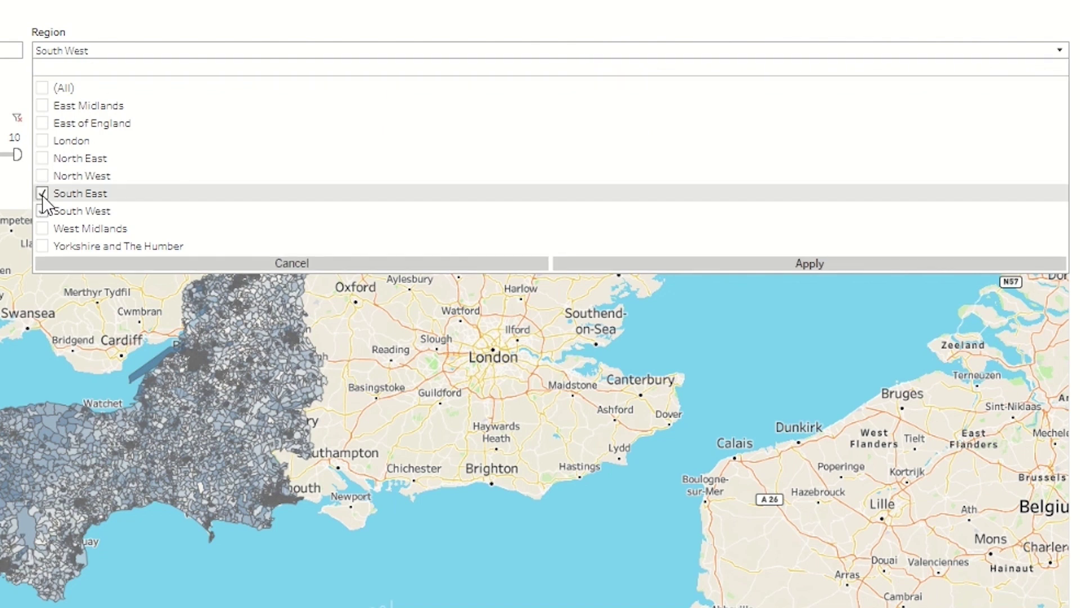
{"action": "left_click", "coordinate": [726, 264]}
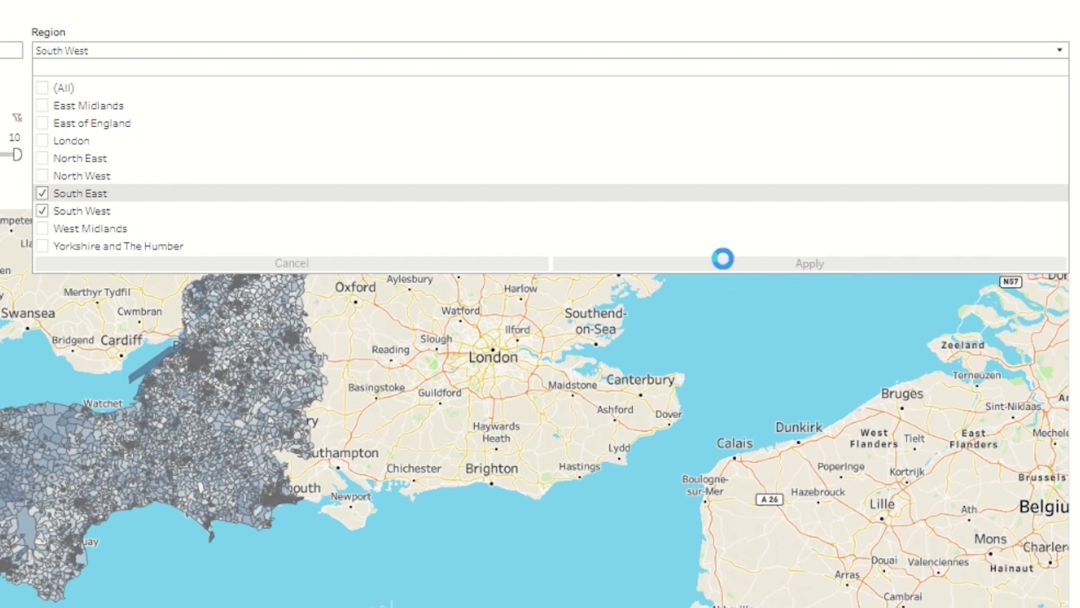
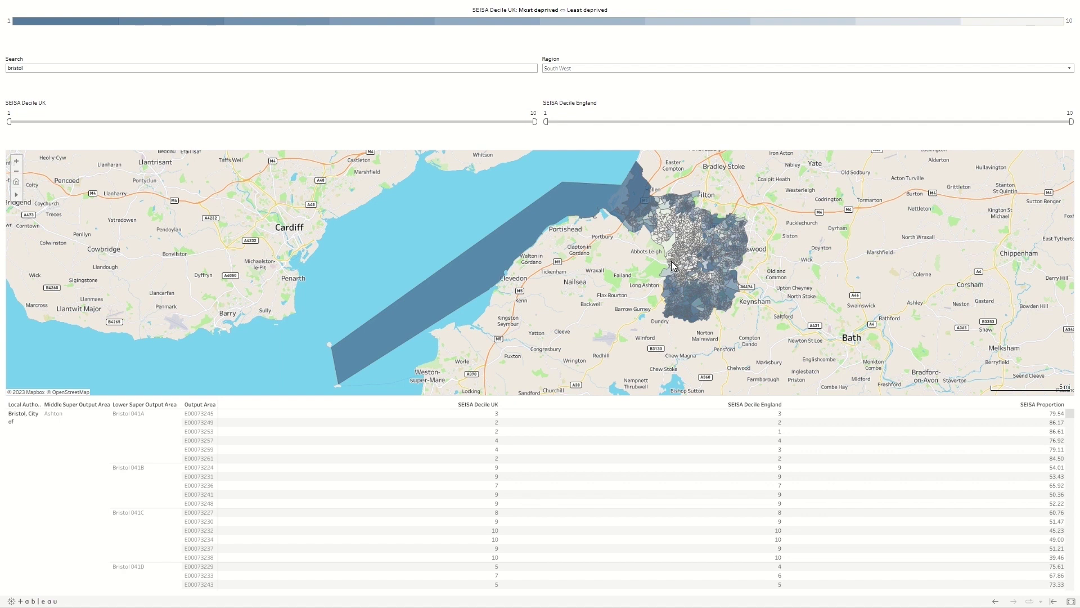
Zoom the map in and out around Bristol, and return it to its home view.
{"action": "scroll", "coordinate": [644, 256], "scroll_direction": "up", "scroll_amount": 4}
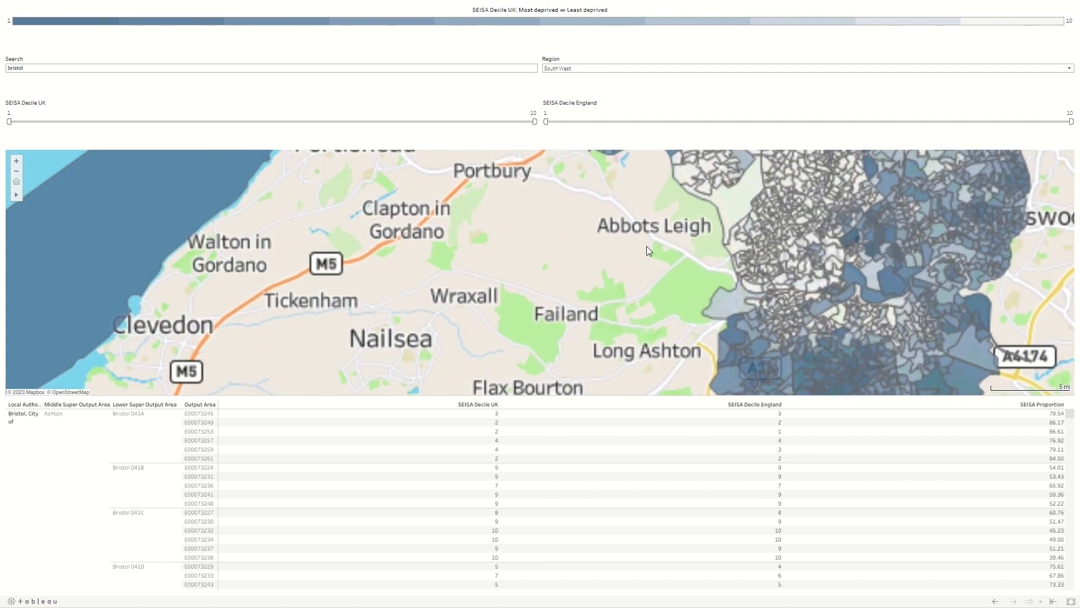
{"action": "scroll", "coordinate": [646, 251], "scroll_direction": "down", "scroll_amount": 6}
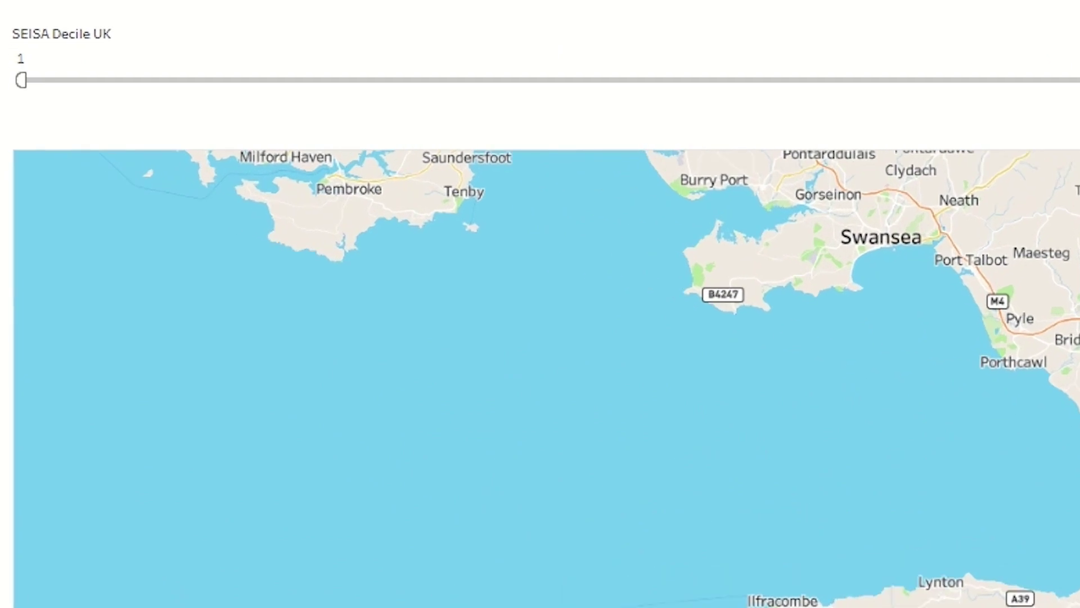
{"action": "mouse_move", "coordinate": [96, 266]}
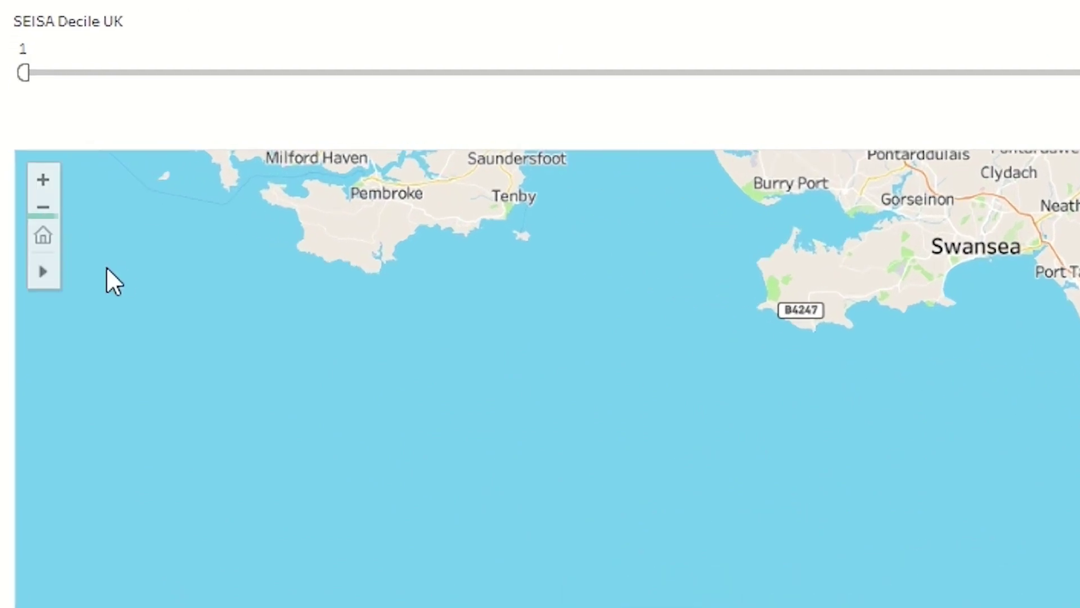
{"action": "left_click", "coordinate": [46, 233]}
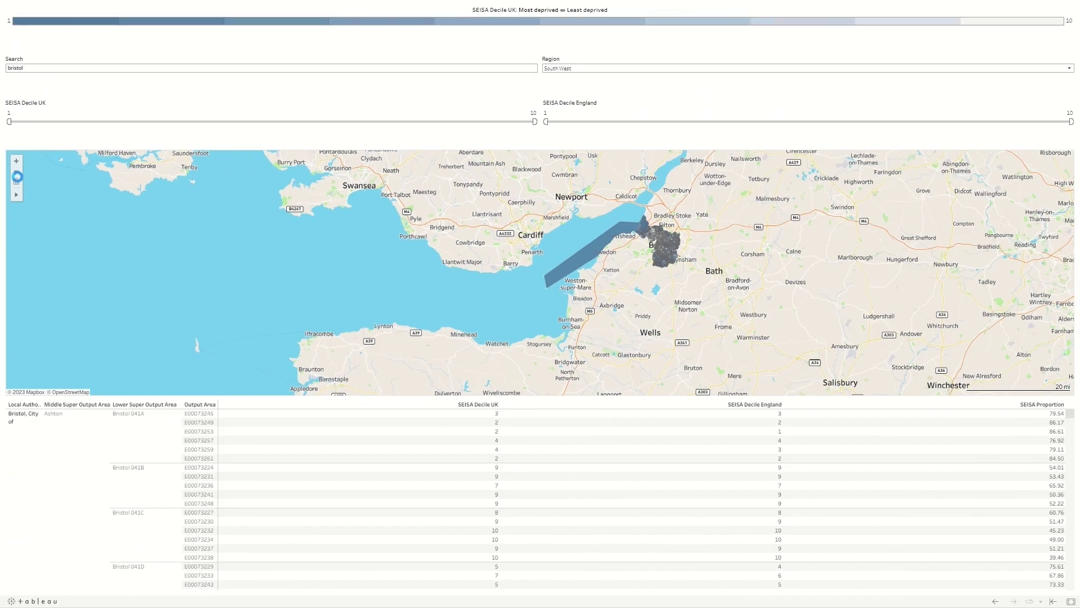
Magnify central Bristol with the Zoom Area tool, and return the map to its home view.
{"action": "mouse_move", "coordinate": [17, 198]}
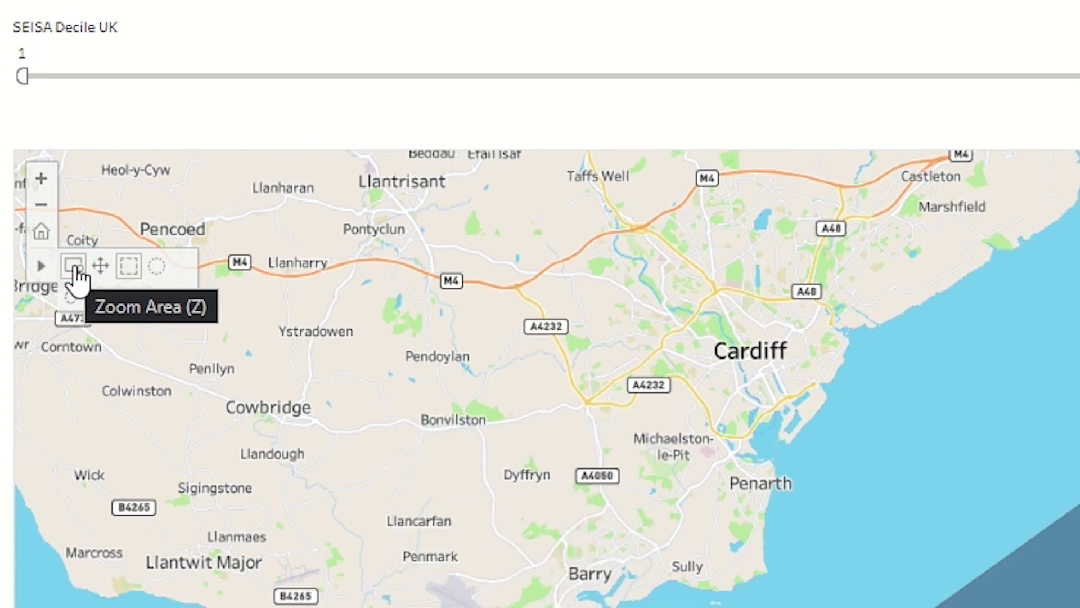
{"action": "left_click", "coordinate": [77, 271]}
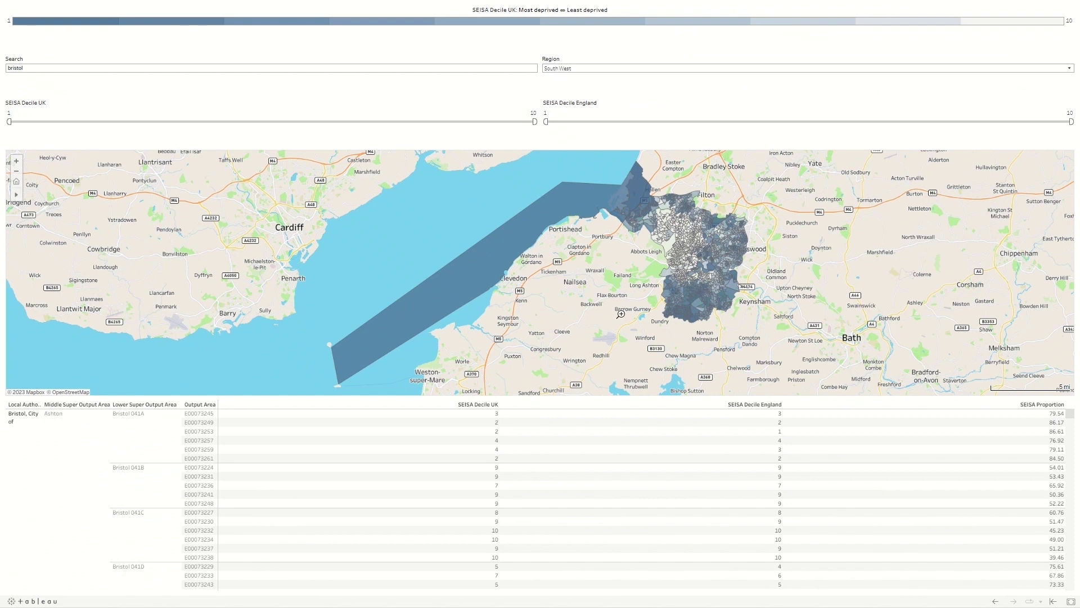
{"action": "left_click_drag", "start_coordinate": [646, 251], "coordinate": [697, 280]}
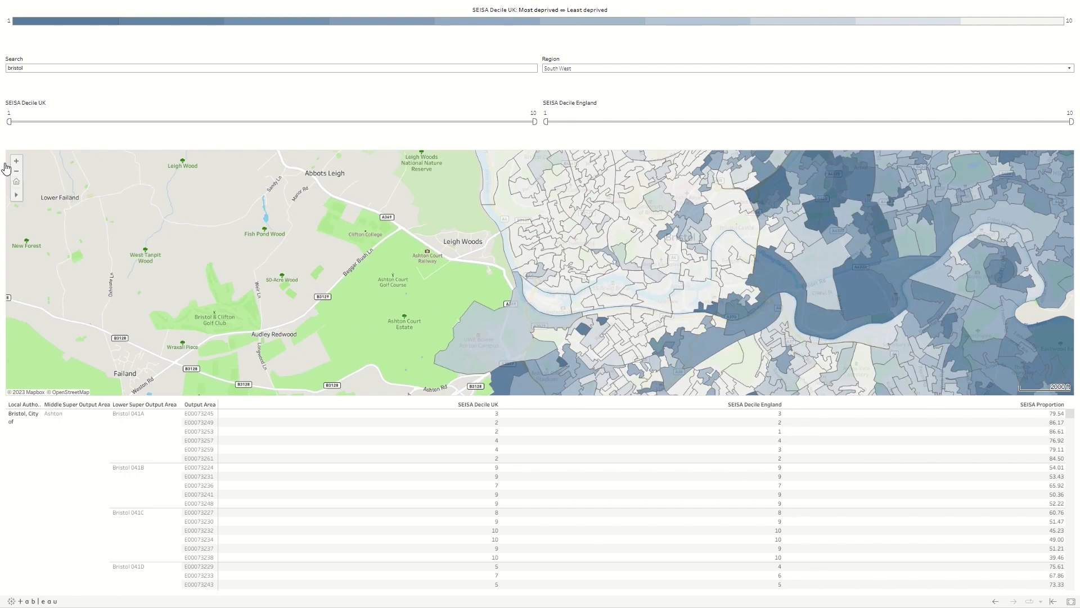
{"action": "left_click", "coordinate": [16, 181]}
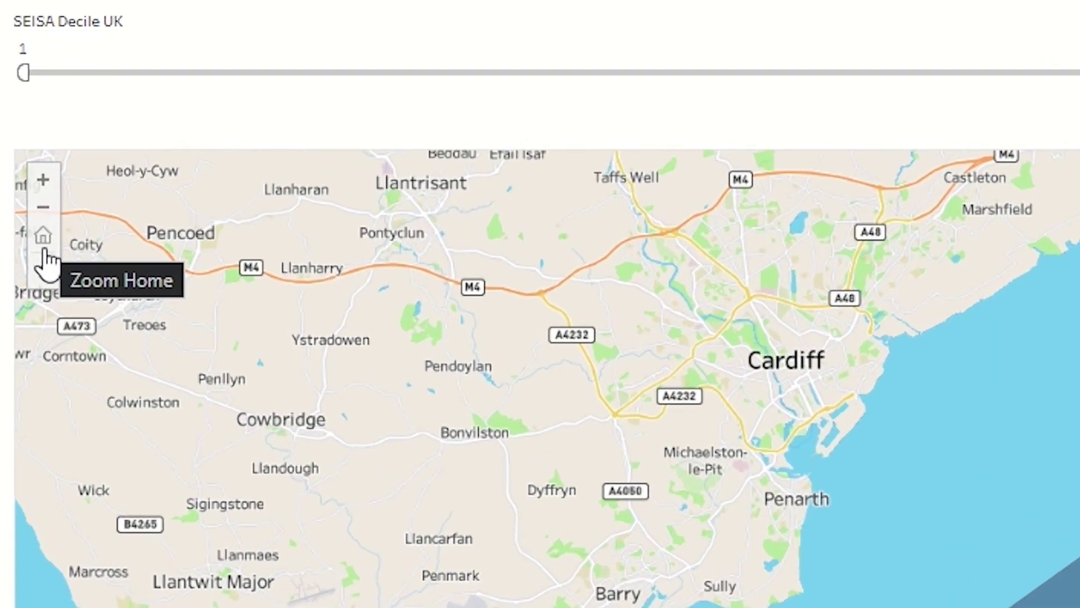
Pan the map around the Bristol area, and return it to its home view.
{"action": "mouse_move", "coordinate": [45, 282]}
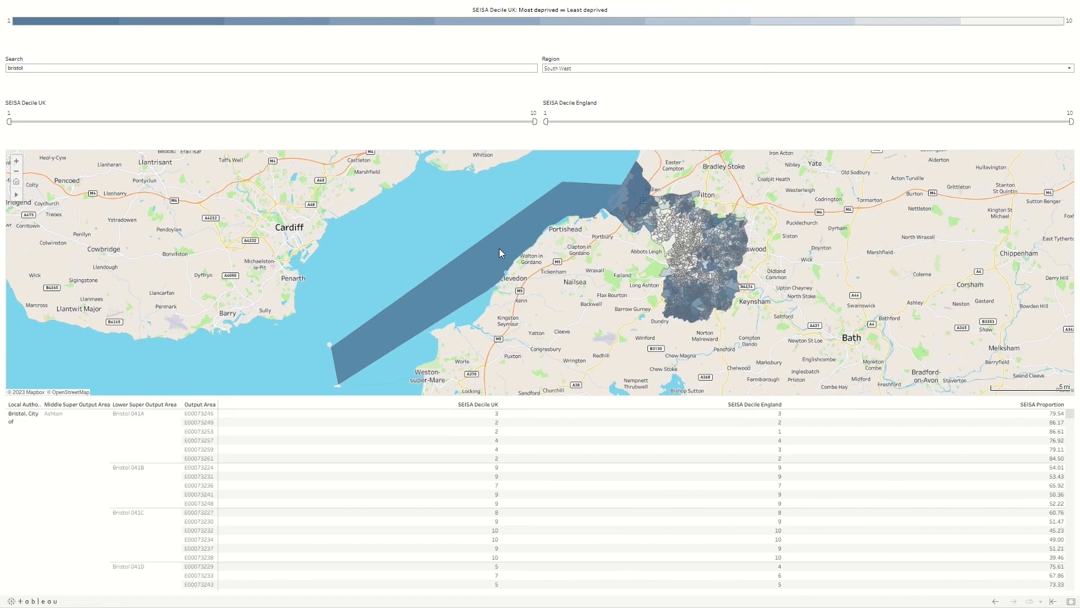
{"action": "left_click_drag", "start_coordinate": [619, 262], "coordinate": [328, 276]}
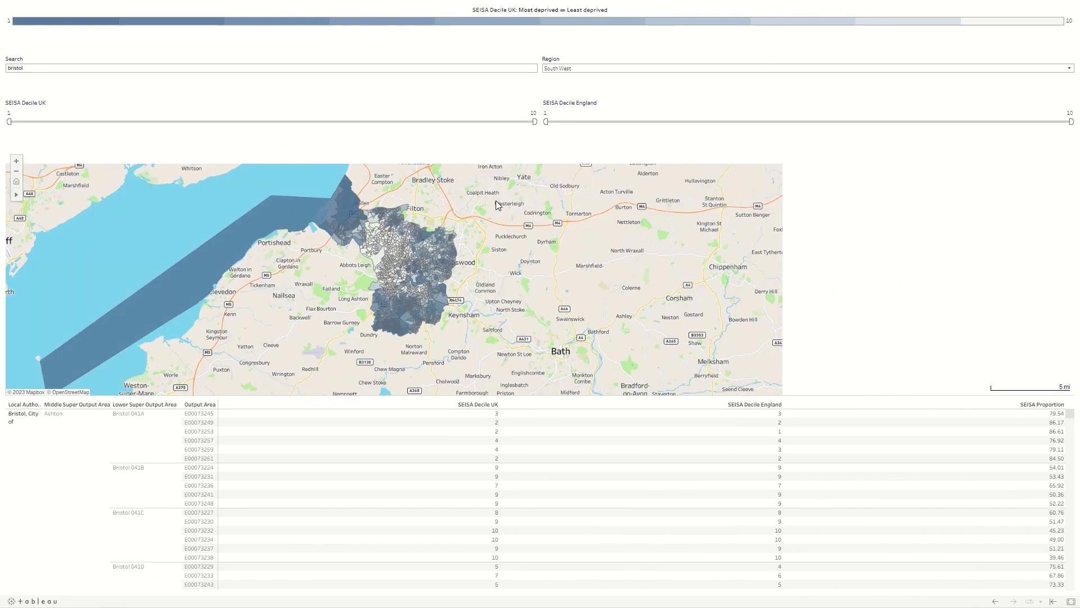
{"action": "left_click_drag", "start_coordinate": [406, 189], "coordinate": [492, 352]}
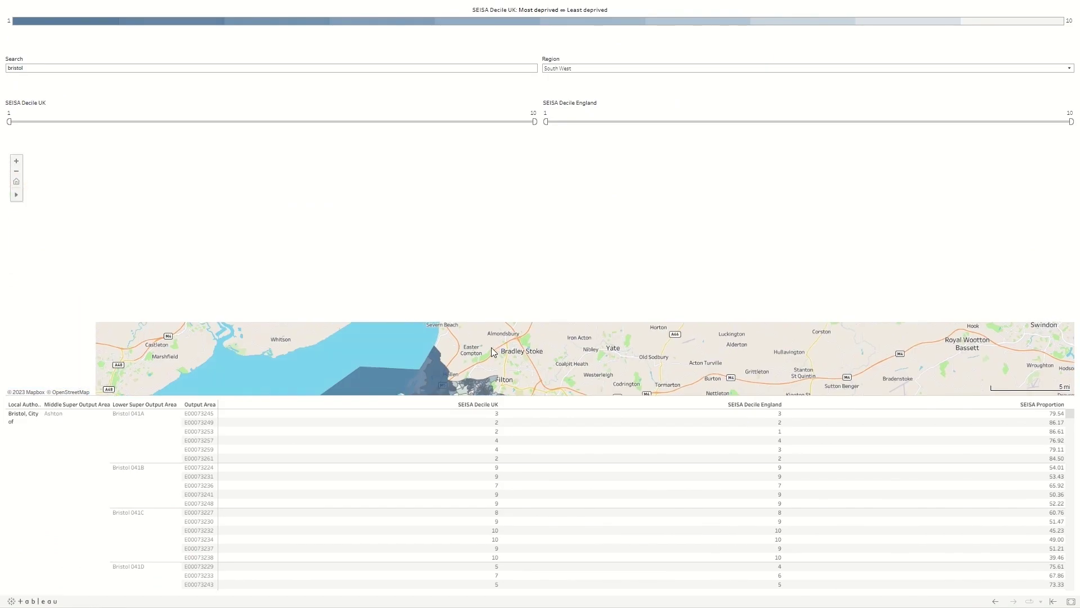
{"action": "left_click", "coordinate": [17, 182]}
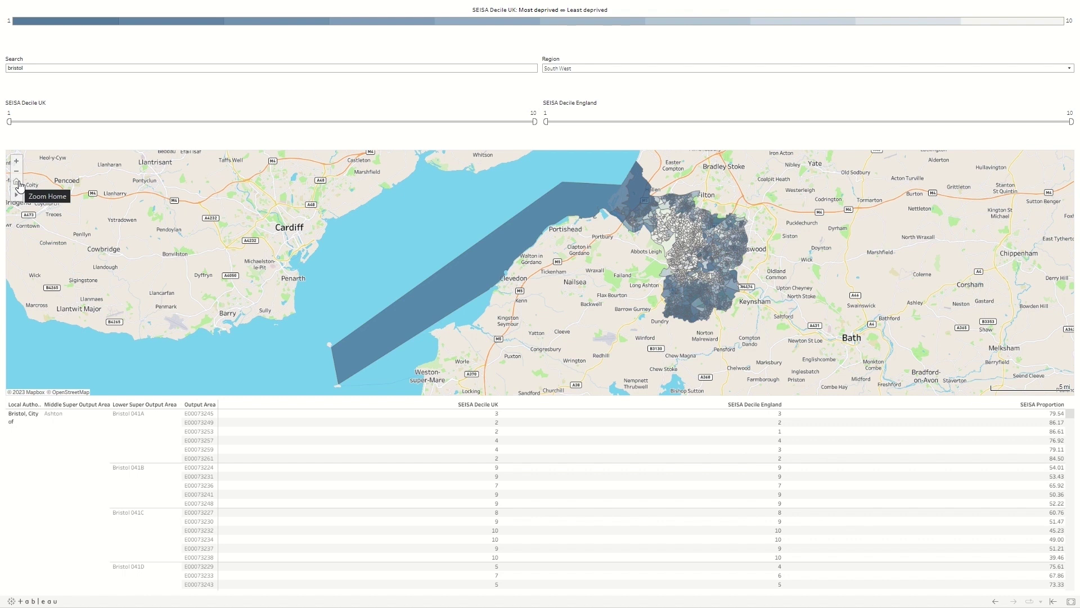
Select the output areas along Bristol's southern edge with the Rectangle tool, and clear the selection.
{"action": "mouse_move", "coordinate": [17, 194]}
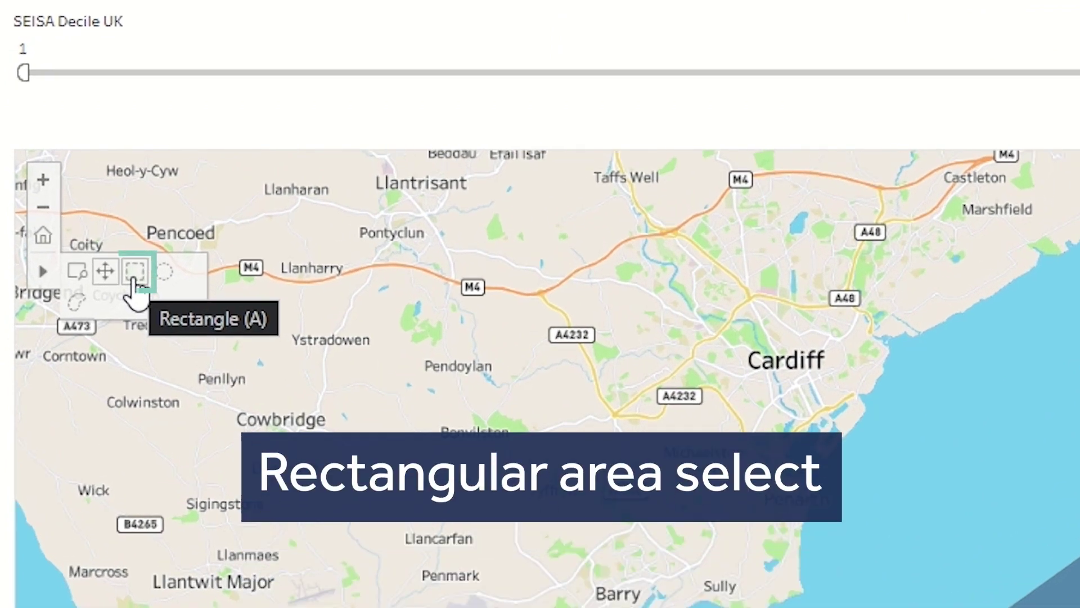
{"action": "left_click", "coordinate": [134, 272]}
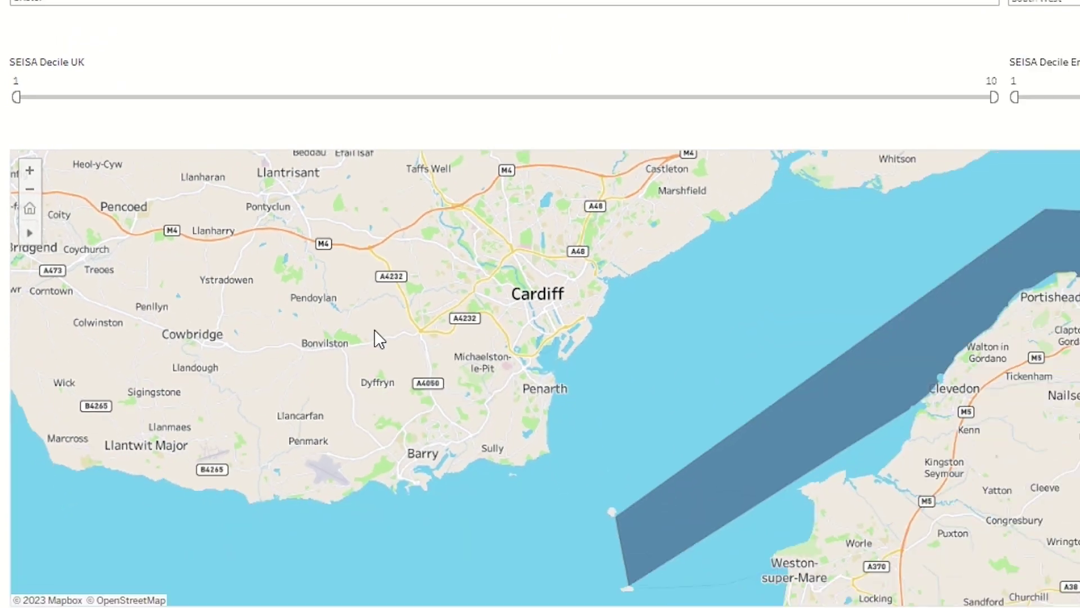
{"action": "left_click_drag", "start_coordinate": [1079, 403], "coordinate": [1079, 473]}
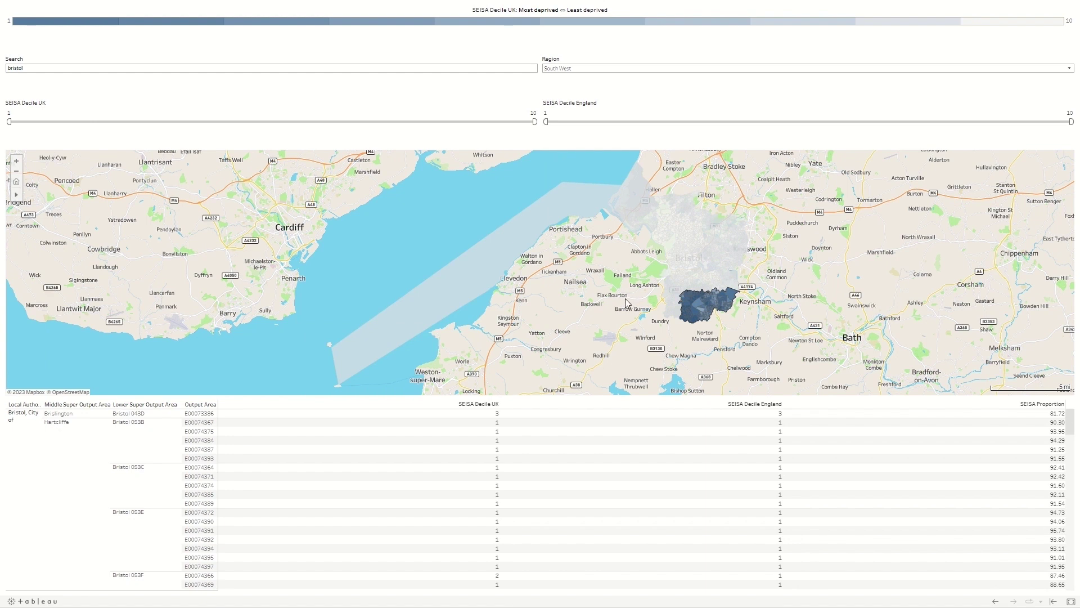
{"action": "left_click", "coordinate": [435, 214]}
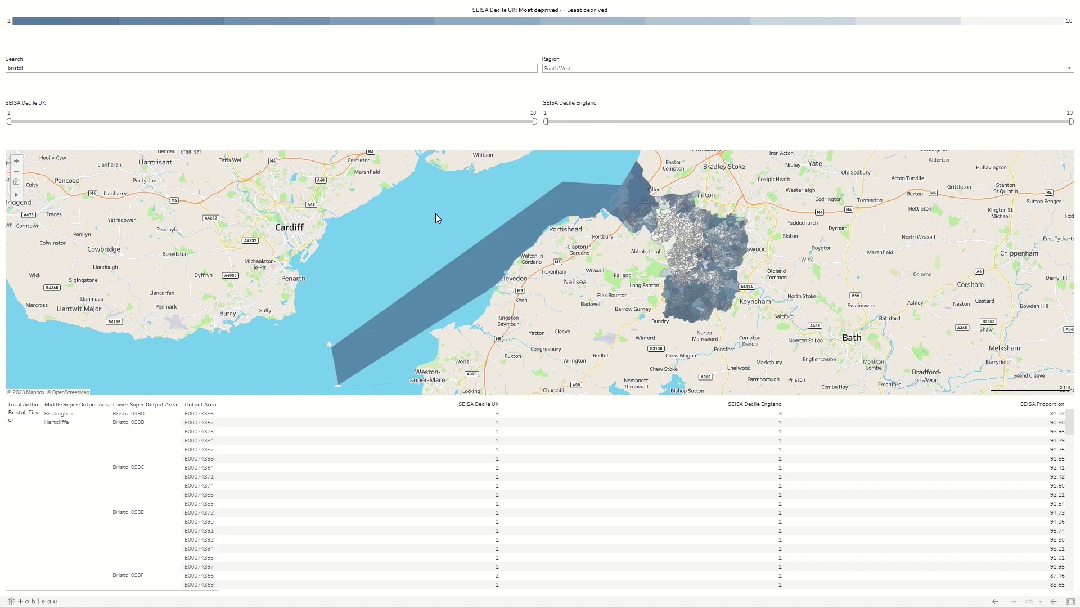
{"action": "left_click", "coordinate": [649, 207]}
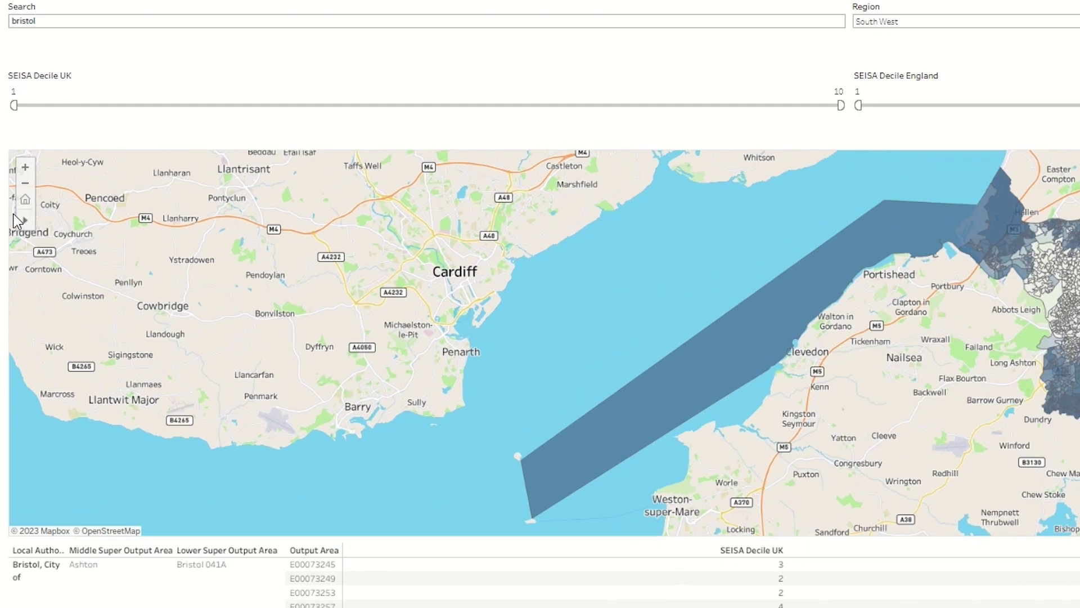
Select a circular group of output areas in eastern Bristol with the Radial tool, and clear the selection.
{"action": "mouse_move", "coordinate": [18, 203]}
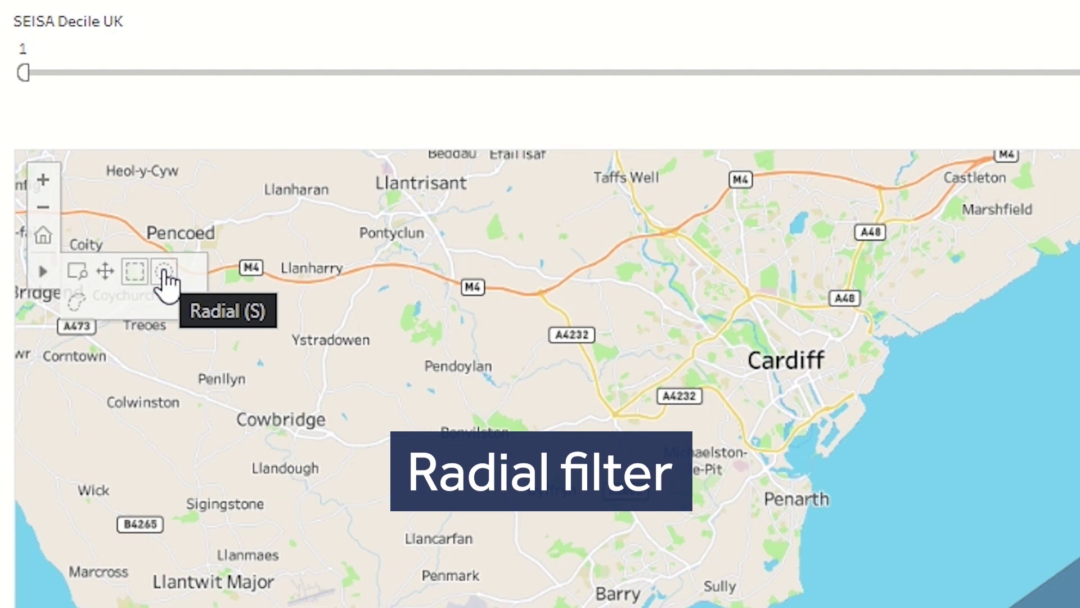
{"action": "left_click", "coordinate": [164, 276]}
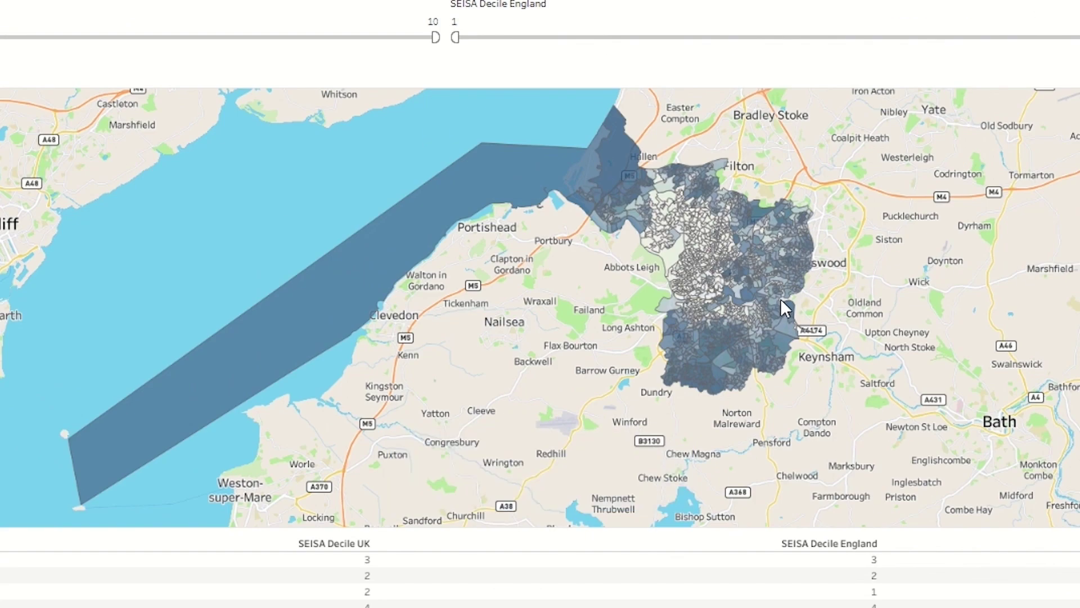
{"action": "left_click", "coordinate": [754, 289]}
{"action": "left_click", "coordinate": [758, 291]}
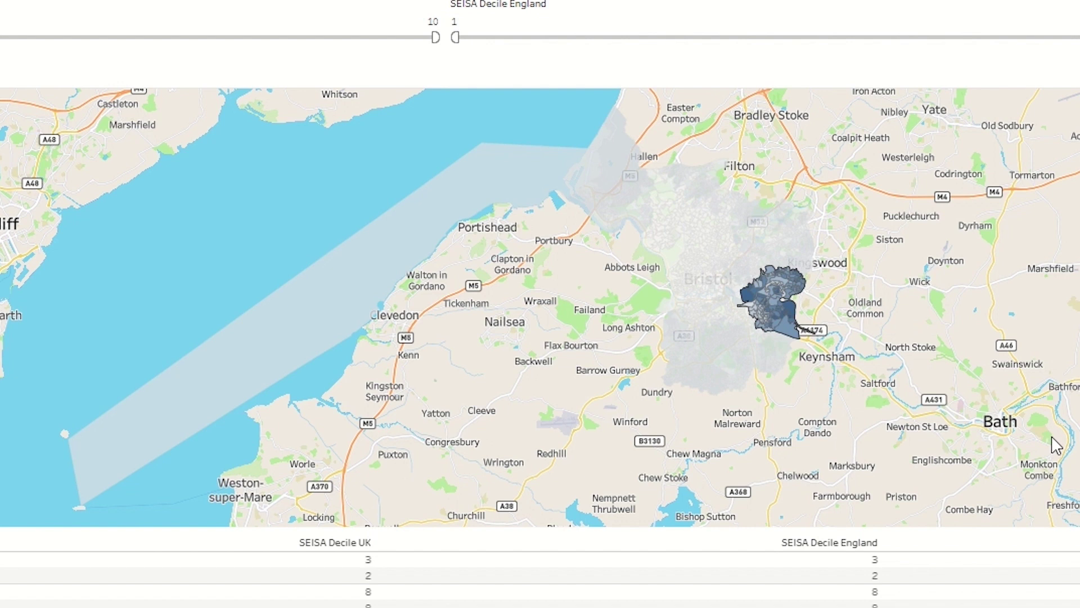
{"action": "left_click", "coordinate": [977, 166]}
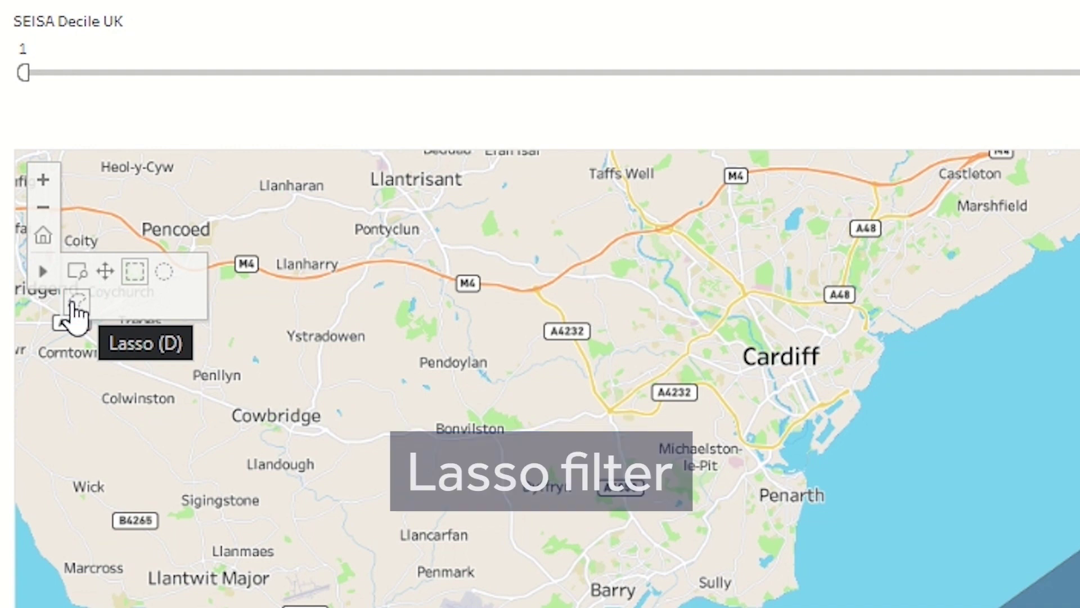
Select a freehand group of output areas in central and southern Bristol with the Lasso tool, and clear the selection.
{"action": "left_click", "coordinate": [72, 303]}
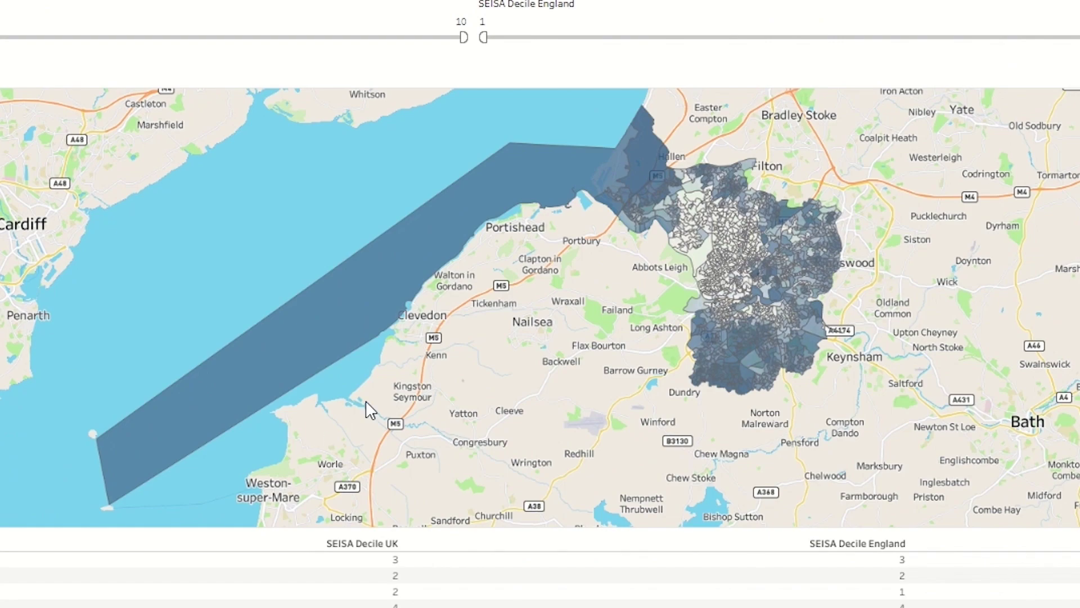
{"action": "mouse_move", "coordinate": [606, 342]}
{"action": "left_mouse_down"}
{"action": "mouse_move", "coordinate": [585, 371]}
{"action": "mouse_move", "coordinate": [639, 446]}
{"action": "mouse_move", "coordinate": [689, 480]}
{"action": "mouse_move", "coordinate": [787, 478]}
{"action": "mouse_move", "coordinate": [861, 428]}
{"action": "mouse_move", "coordinate": [854, 320]}
{"action": "mouse_move", "coordinate": [767, 316]}
{"action": "mouse_move", "coordinate": [747, 295]}
{"action": "mouse_move", "coordinate": [787, 261]}
{"action": "mouse_move", "coordinate": [754, 224]}
{"action": "mouse_move", "coordinate": [684, 228]}
{"action": "mouse_move", "coordinate": [647, 250]}
{"action": "mouse_move", "coordinate": [592, 341]}
{"action": "left_mouse_up"}
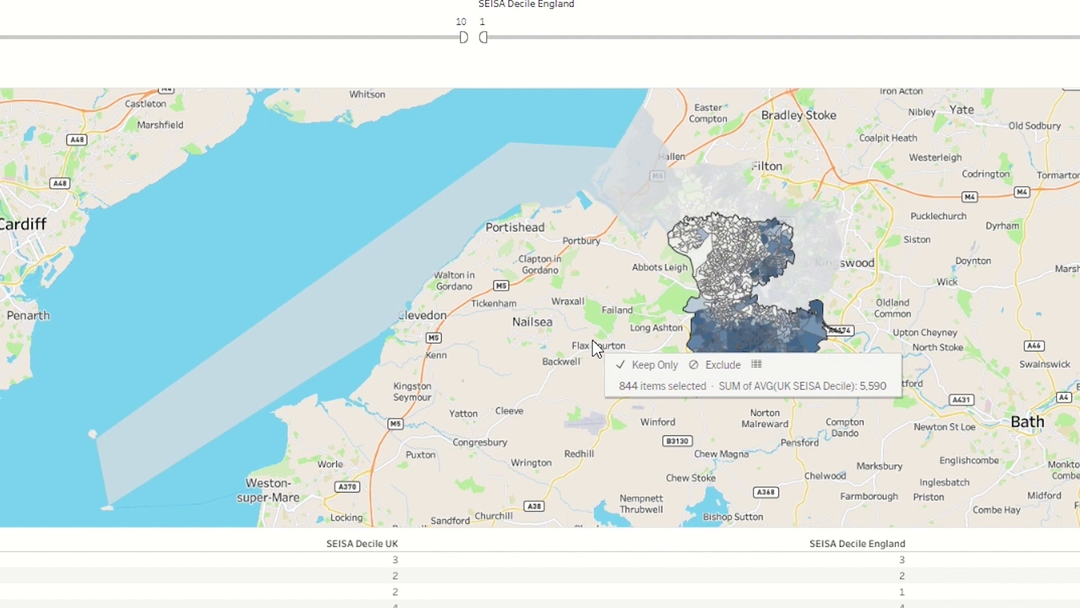
{"action": "left_click", "coordinate": [933, 211]}
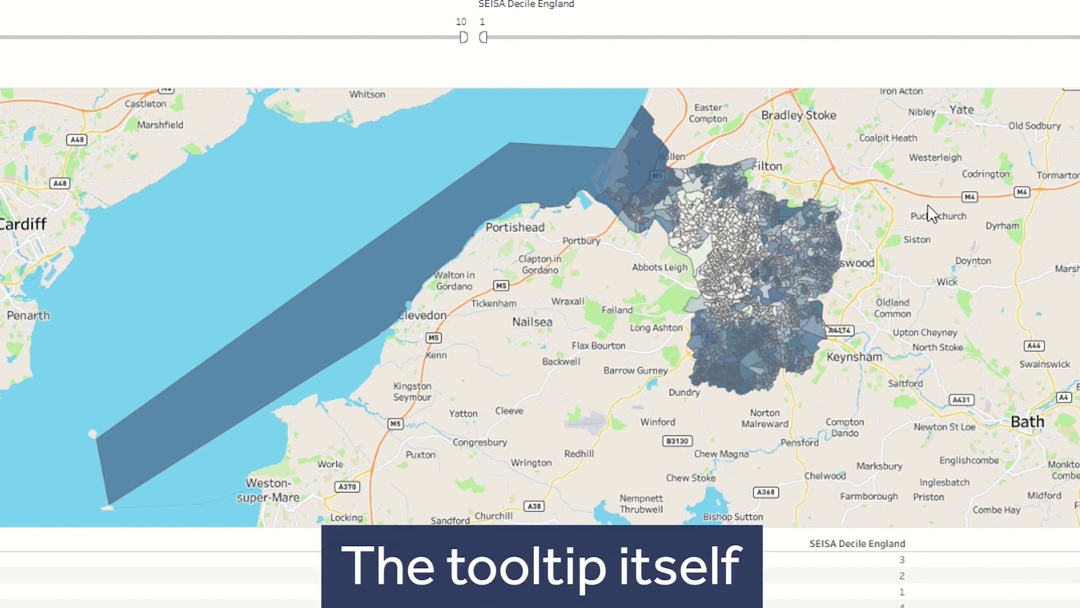
Focus the map on the Ashton middle super output area from the table, and clear the selection.
{"action": "mouse_move", "coordinate": [823, 293]}
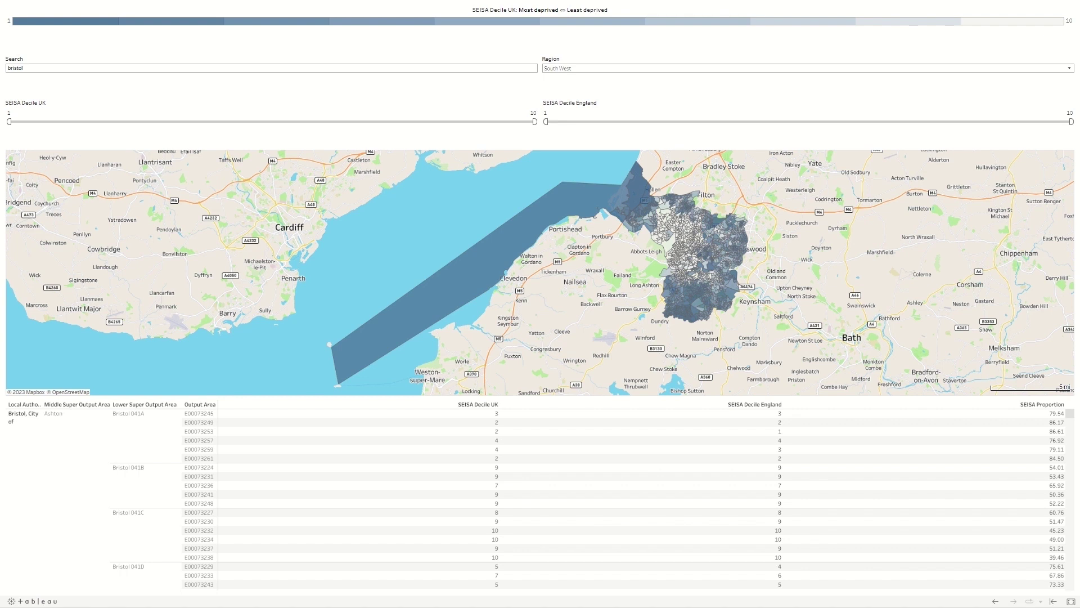
{"action": "left_click", "coordinate": [61, 447]}
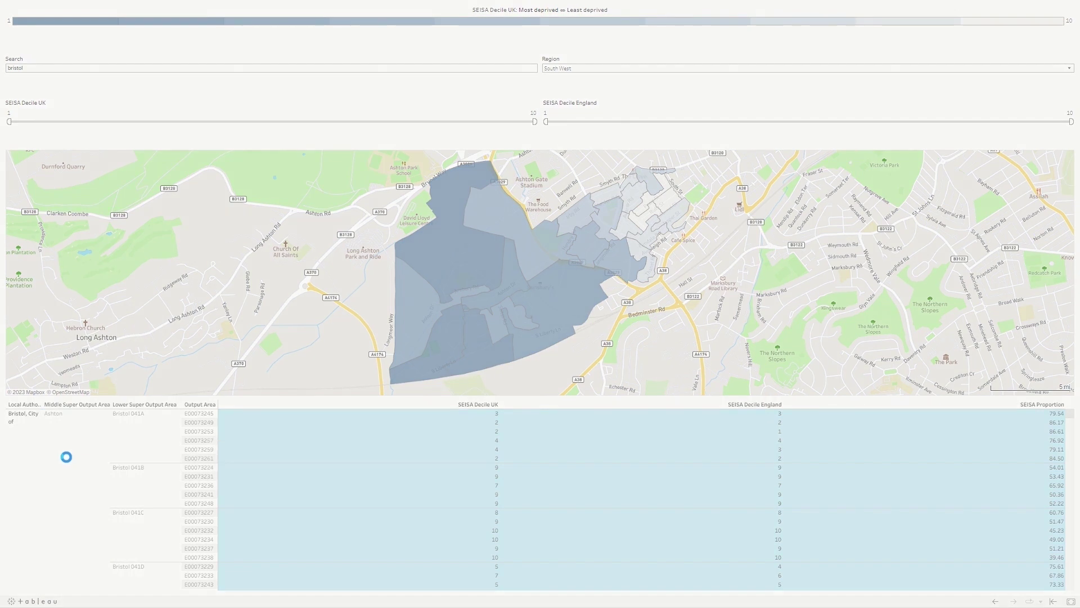
{"action": "left_click", "coordinate": [62, 448]}
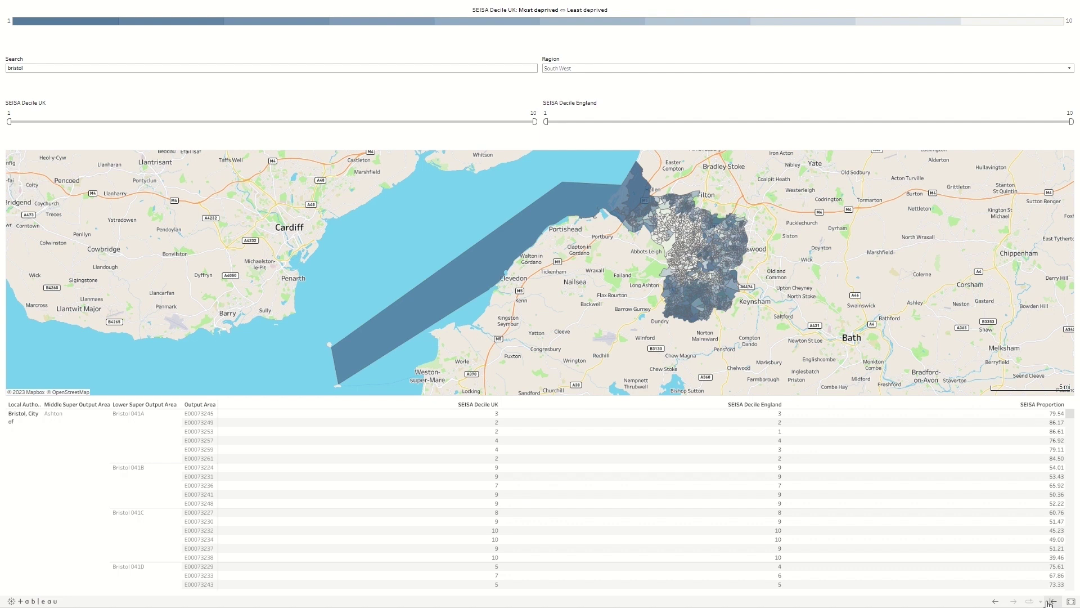
Leave full screen, download the Bristol summary table through the Data format, and close the data window.
{"action": "left_click", "coordinate": [1068, 601]}
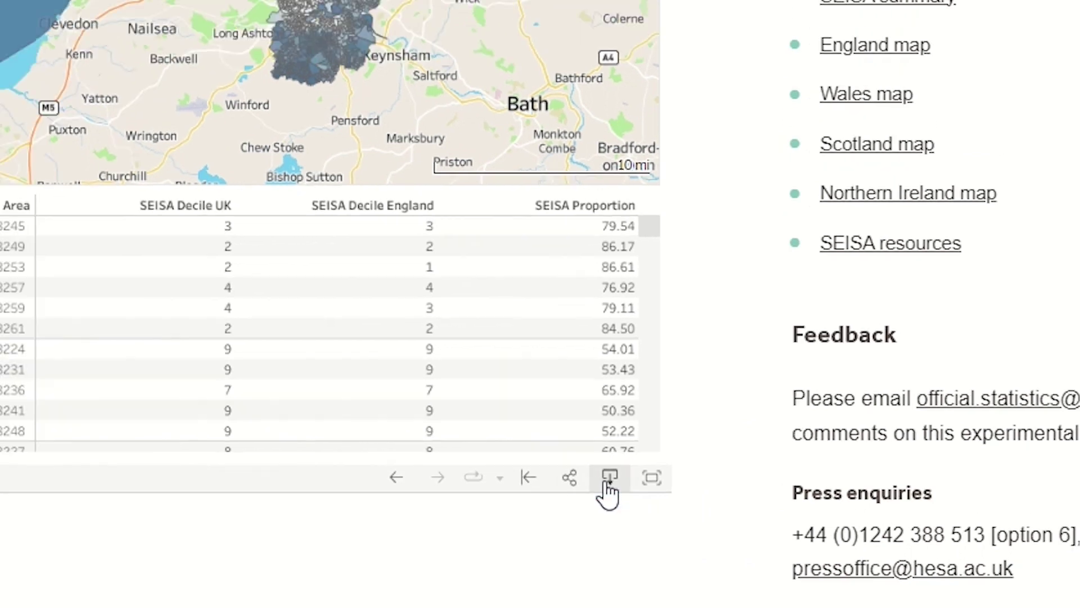
{"action": "left_click", "coordinate": [582, 453]}
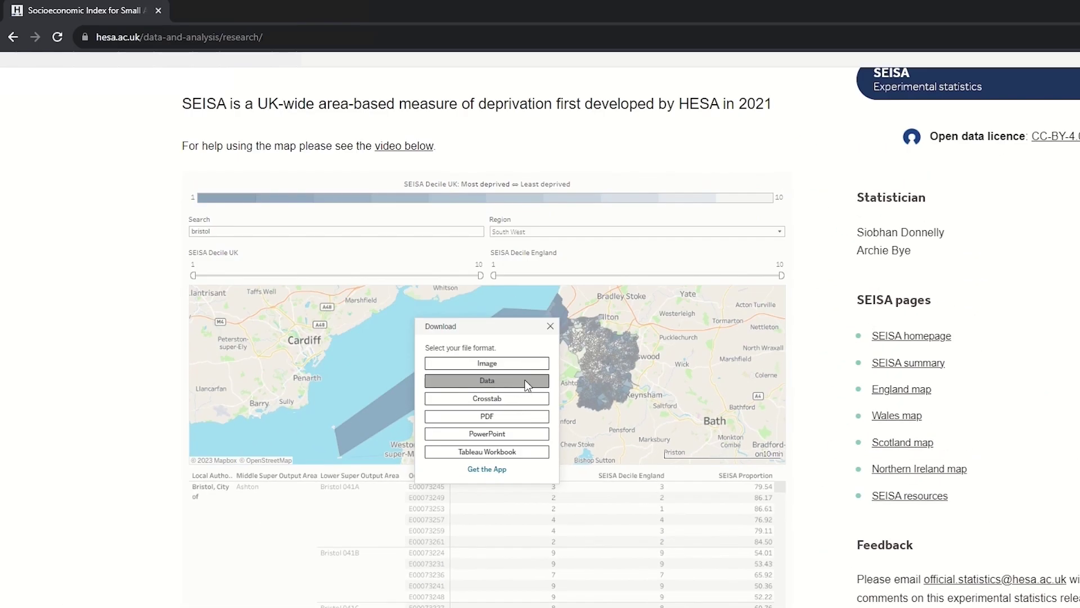
{"action": "left_click", "coordinate": [526, 383]}
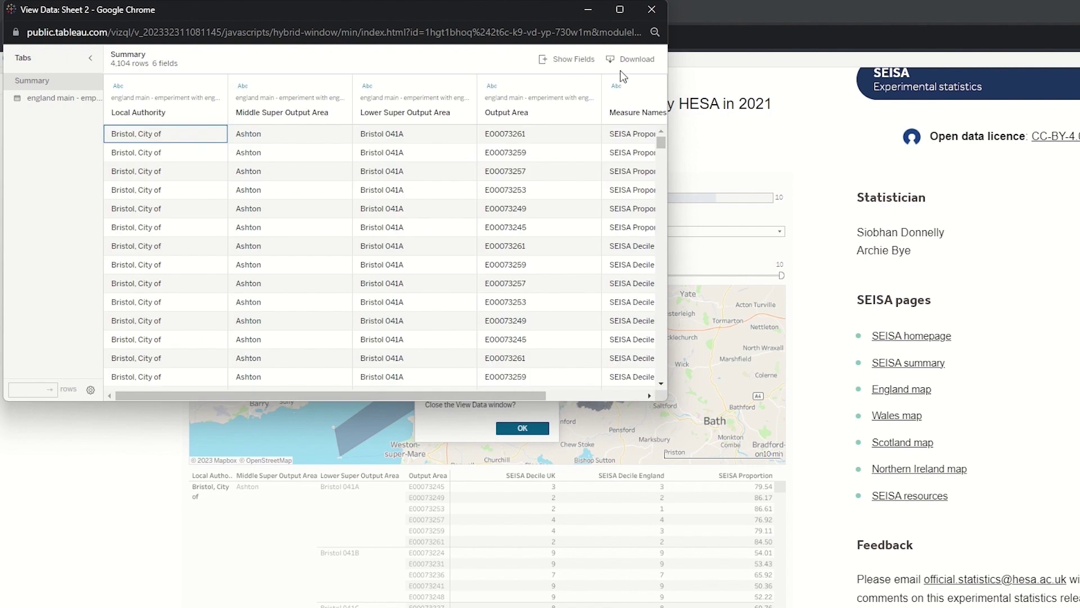
{"action": "left_click", "coordinate": [633, 54]}
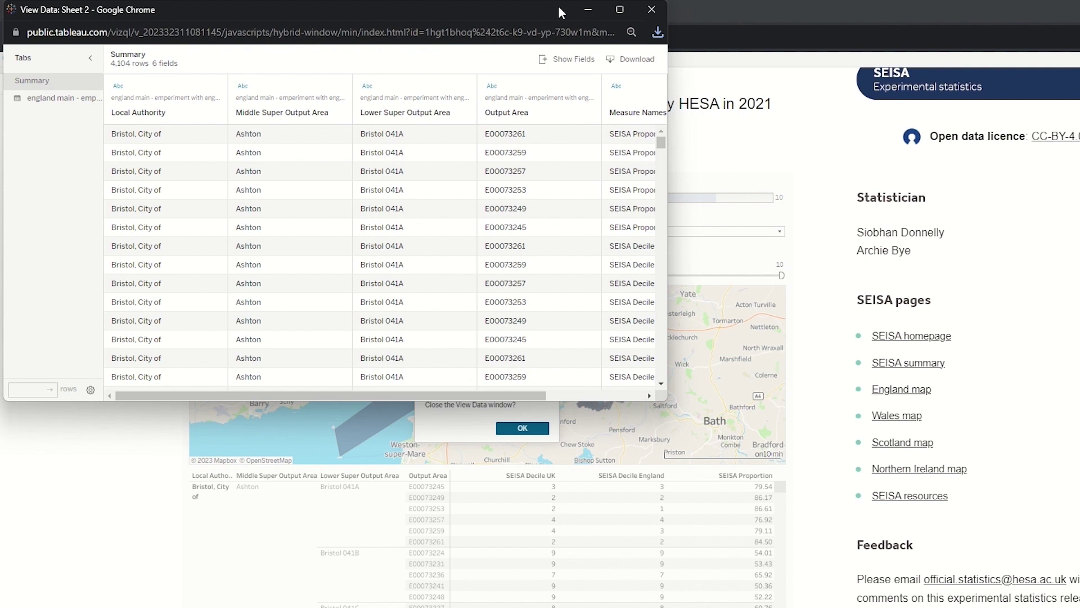
{"action": "left_click", "coordinate": [645, 12]}
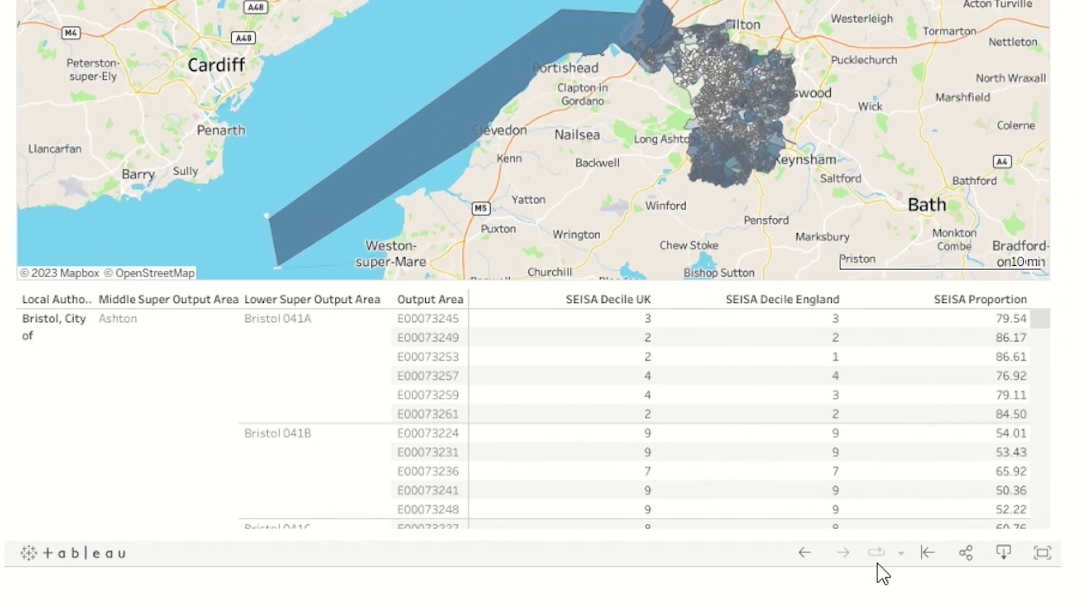
Select the SEISA Decile UK, SEISA Decile England and SEISA Proportion columns together and download their underlying data.
{"action": "left_click", "coordinate": [768, 298]}
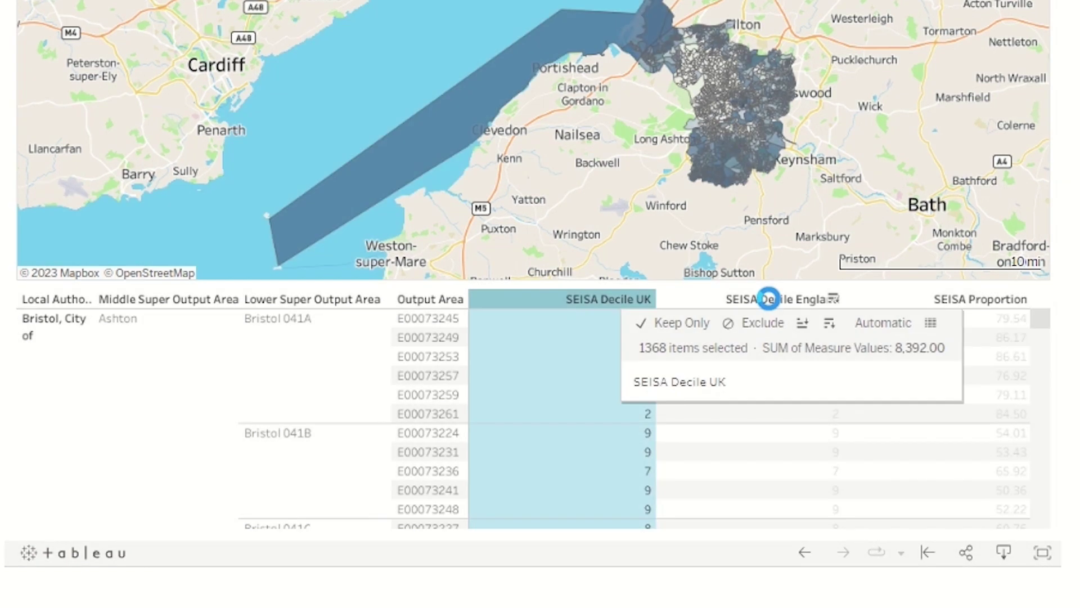
{"action": "left_click", "coordinate": [768, 299], "text": "ctrl"}
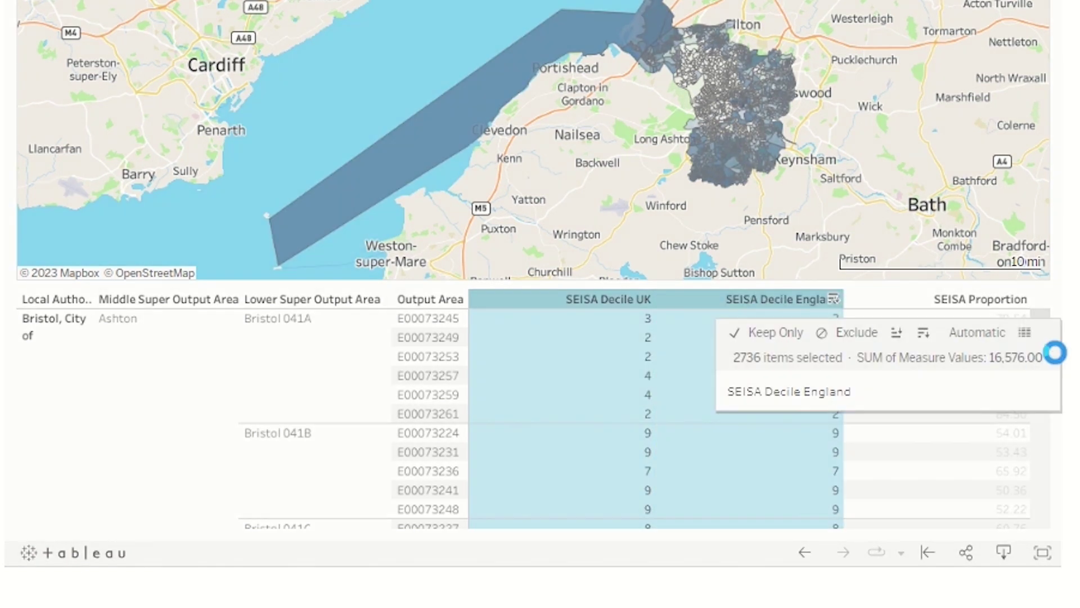
{"action": "left_click", "coordinate": [947, 300], "text": "ctrl"}
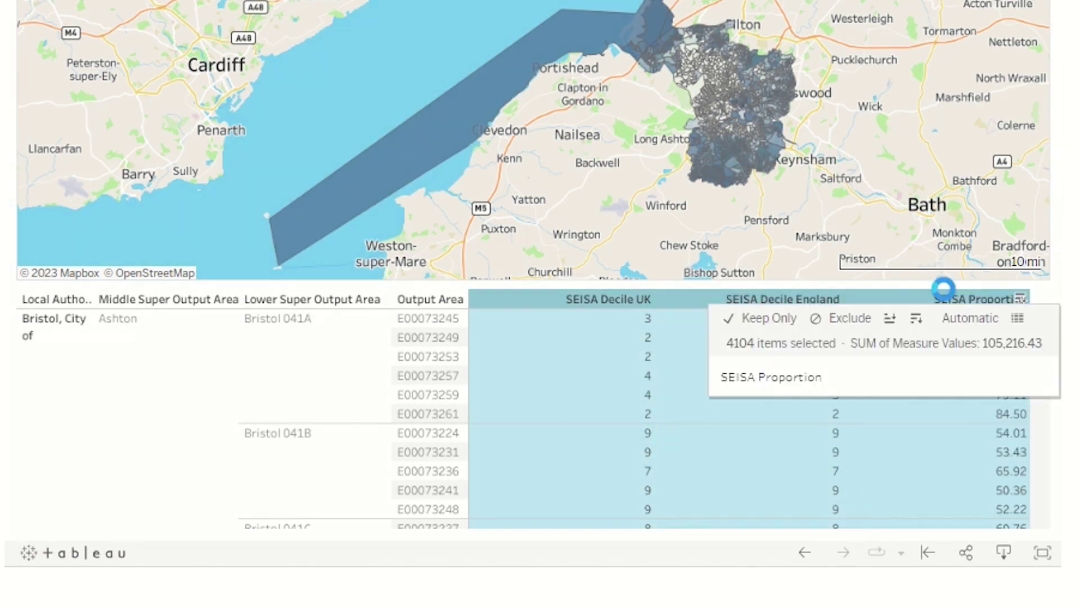
{"action": "left_click", "coordinate": [1017, 318]}
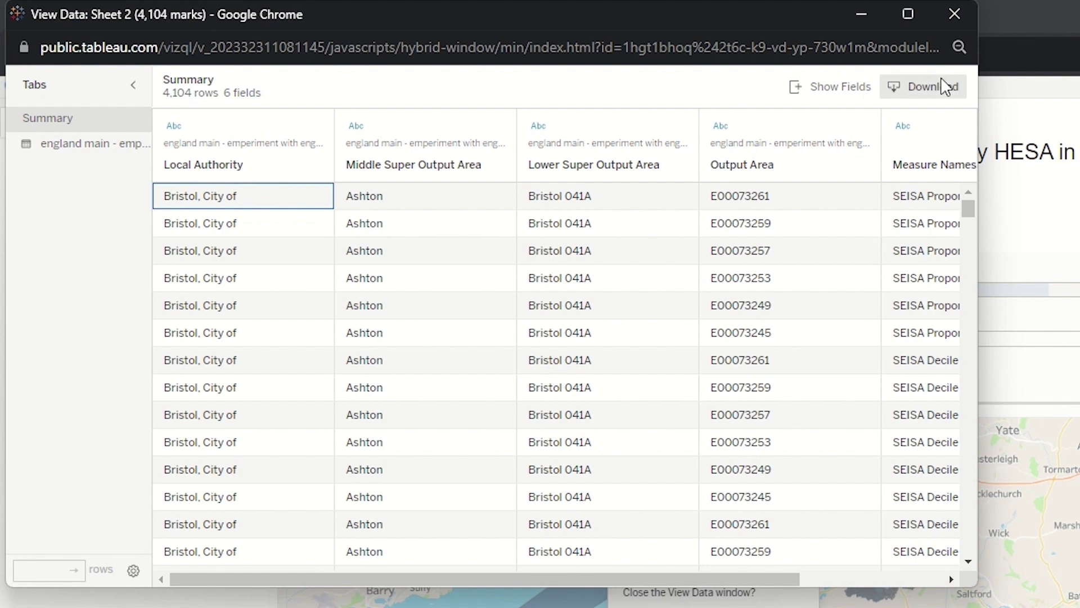
{"action": "left_click", "coordinate": [945, 88]}
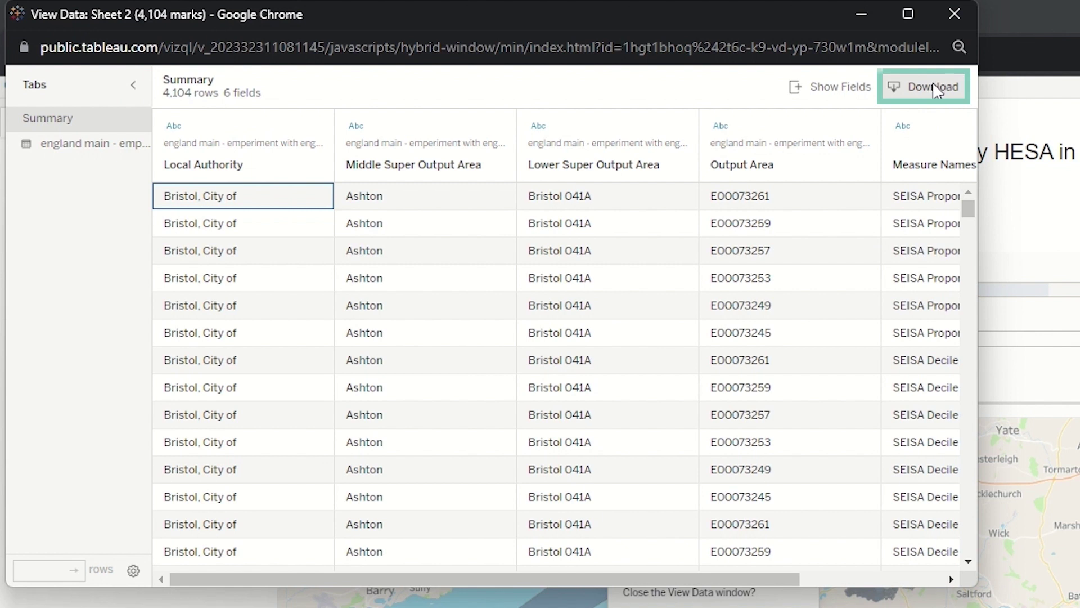
{"action": "left_click", "coordinate": [937, 87]}
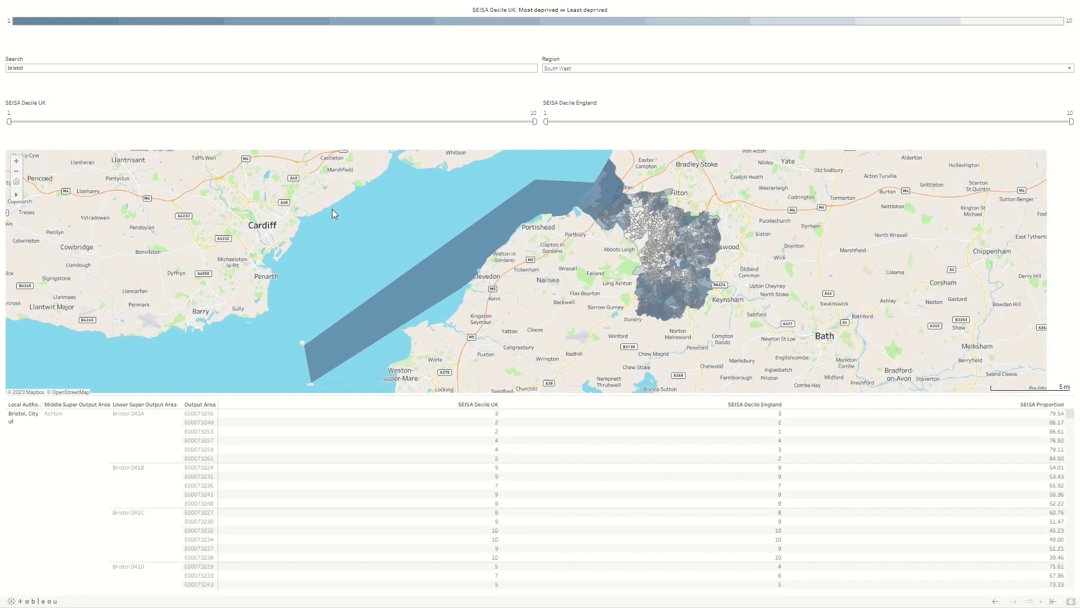
Focus the map on lower super output area Bristol 041B from the table, and clear the selection.
{"action": "left_click", "coordinate": [332, 208]}
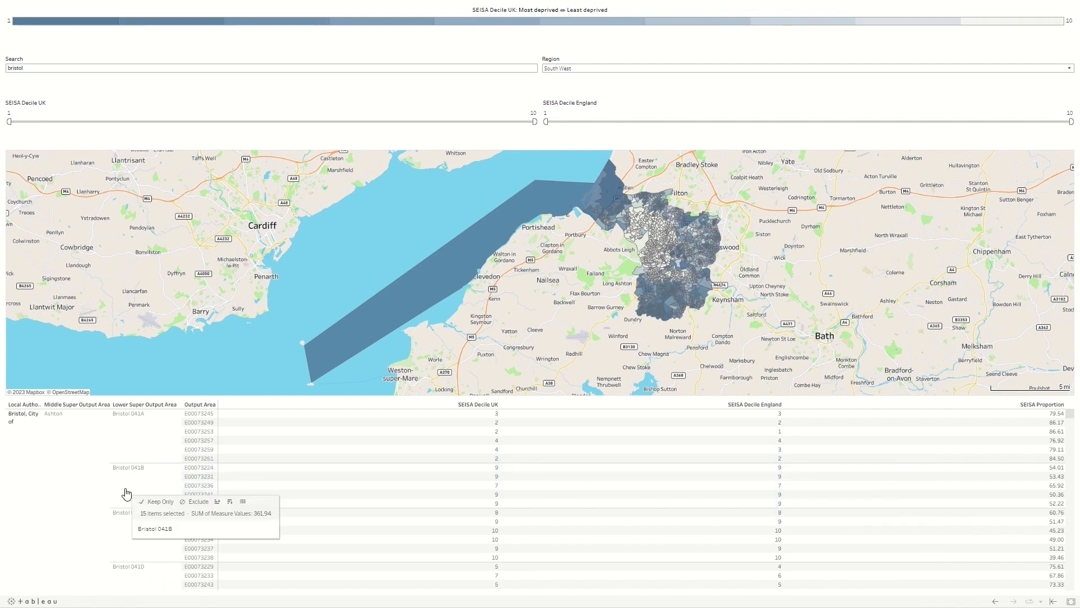
{"action": "left_click", "coordinate": [127, 494]}
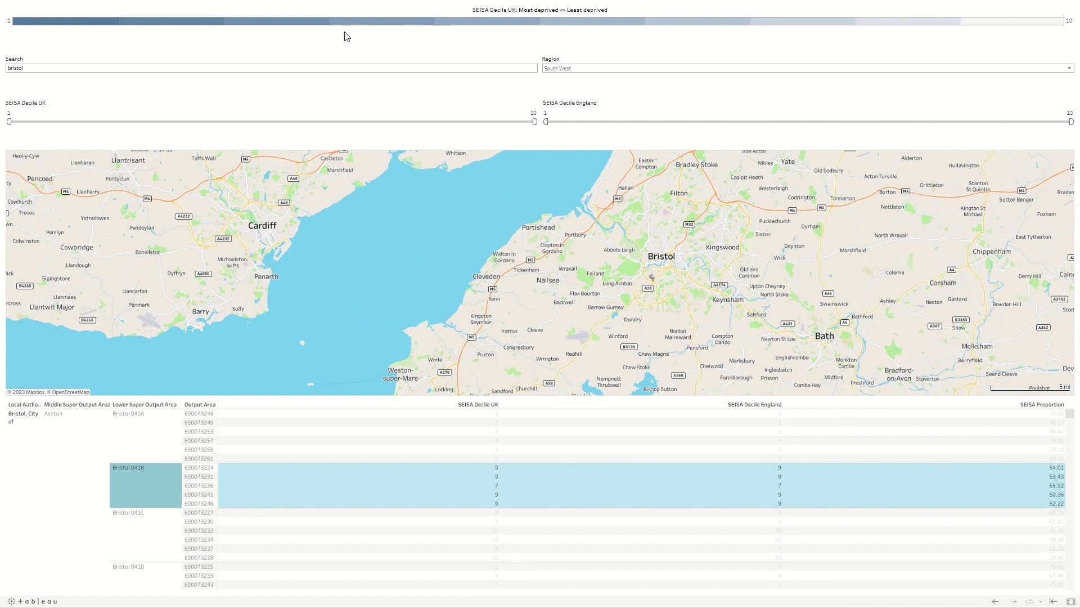
{"action": "mouse_move", "coordinate": [11, 191]}
{"action": "left_click", "coordinate": [12, 181]}
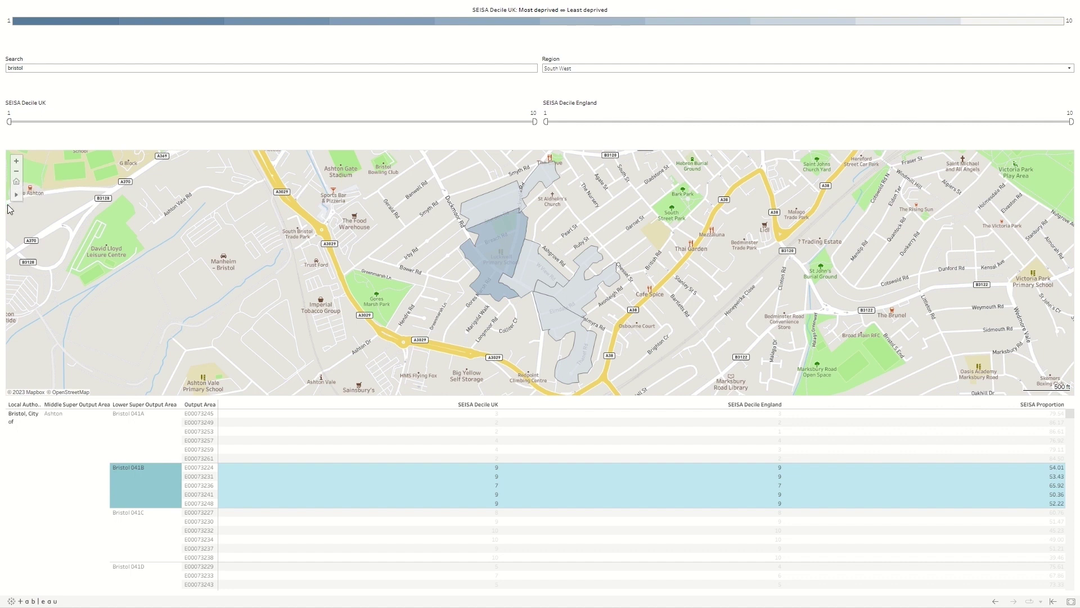
{"action": "mouse_move", "coordinate": [125, 496]}
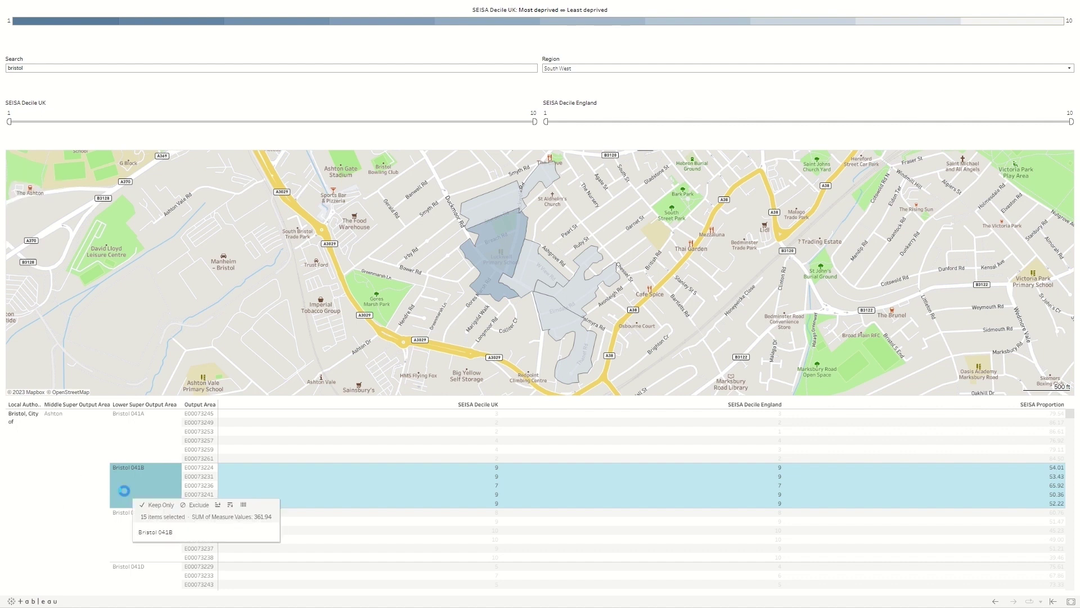
{"action": "key", "text": "Escape"}
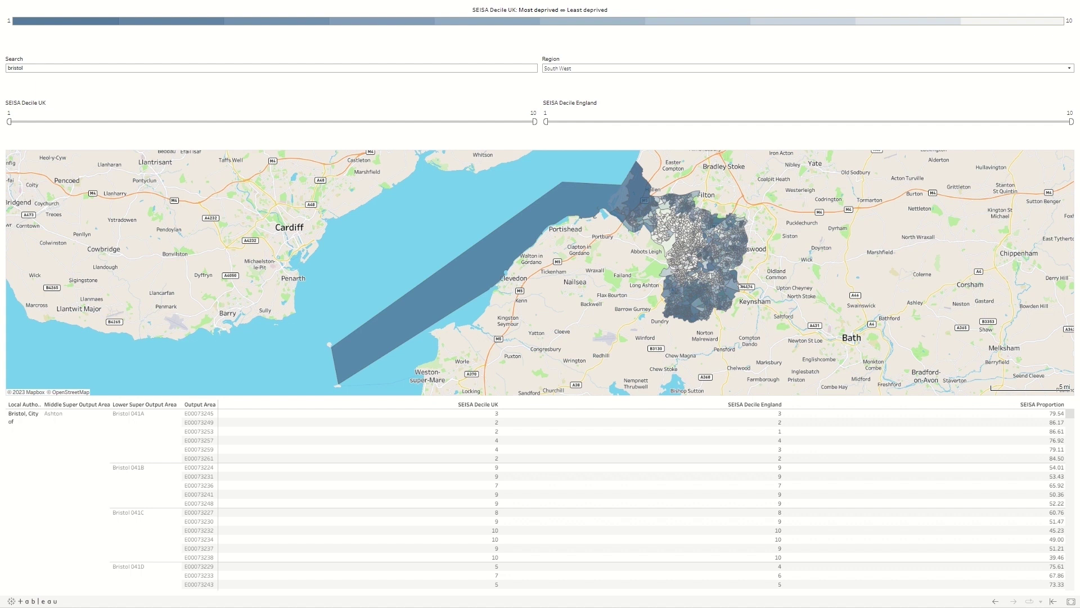
Close the Region filter without changing it and clear the search text.
{"action": "left_click", "coordinate": [1066, 69]}
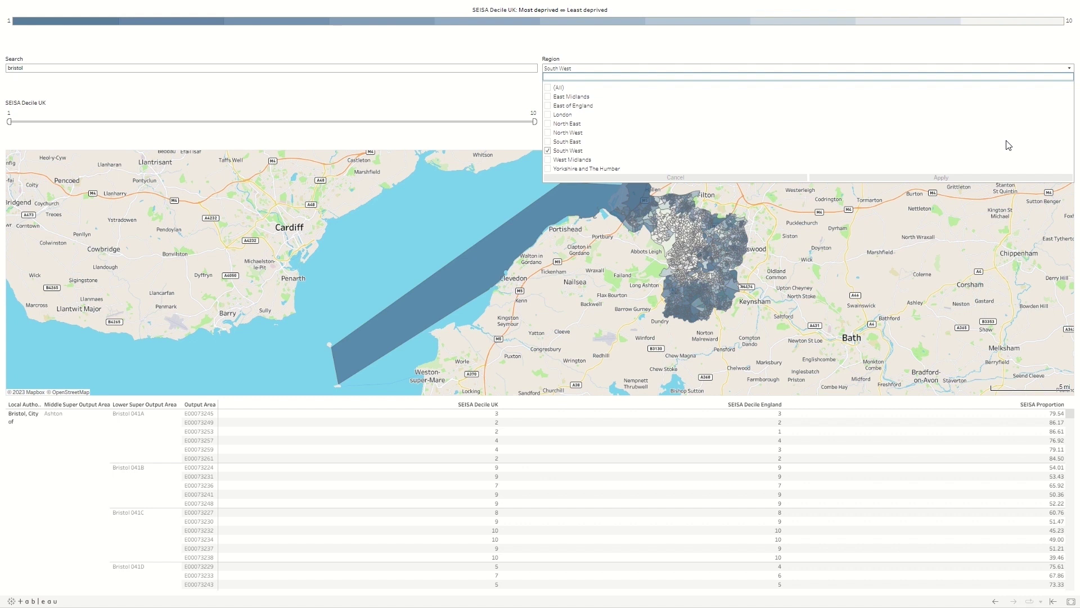
{"action": "left_click", "coordinate": [247, 69]}
{"action": "double_click", "coordinate": [248, 69]}
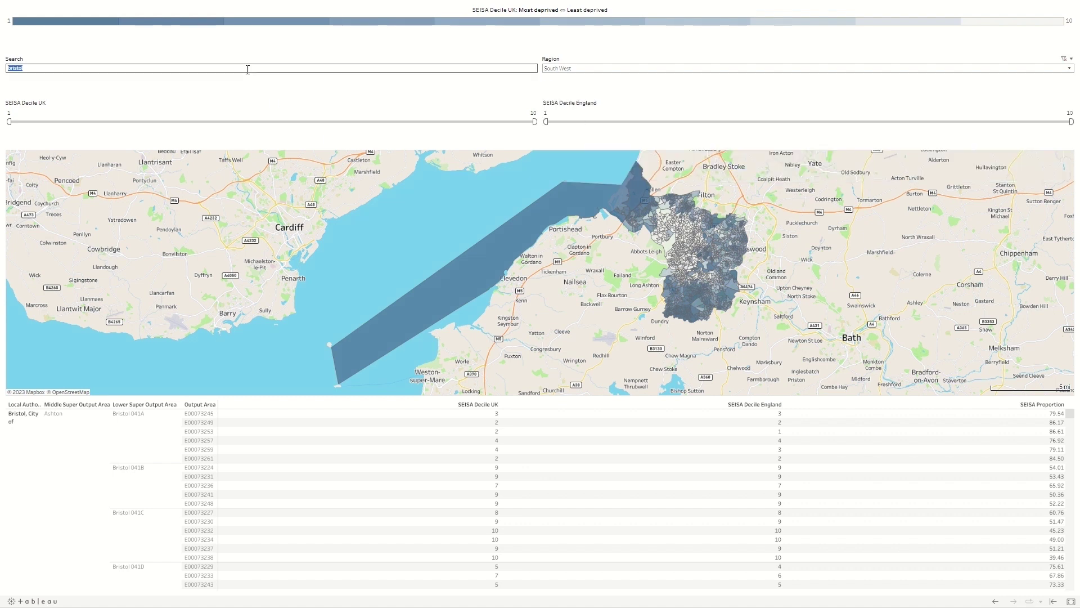
{"action": "key", "text": "BackSpace"}
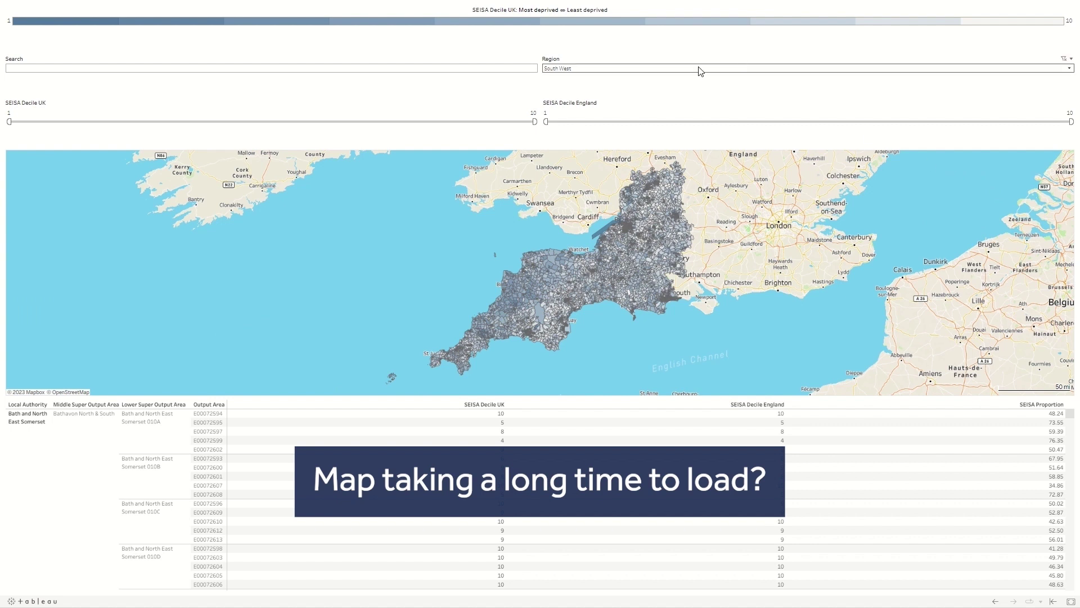
Apply the (All) option in the Region filter to include every English region.
{"action": "left_click", "coordinate": [699, 68]}
{"action": "left_click", "coordinate": [547, 88]}
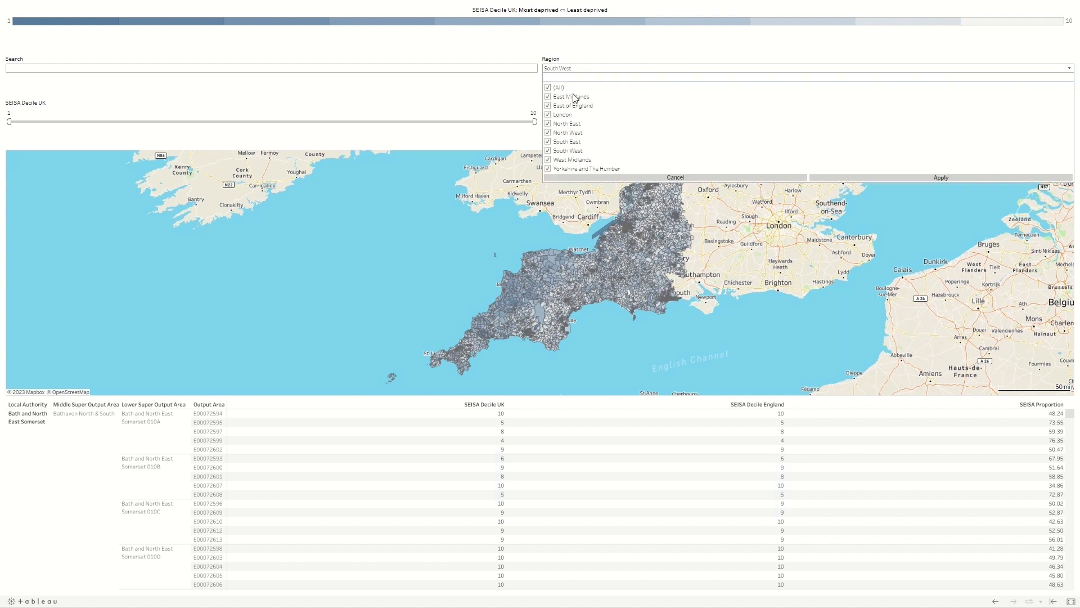
{"action": "left_click", "coordinate": [898, 179]}
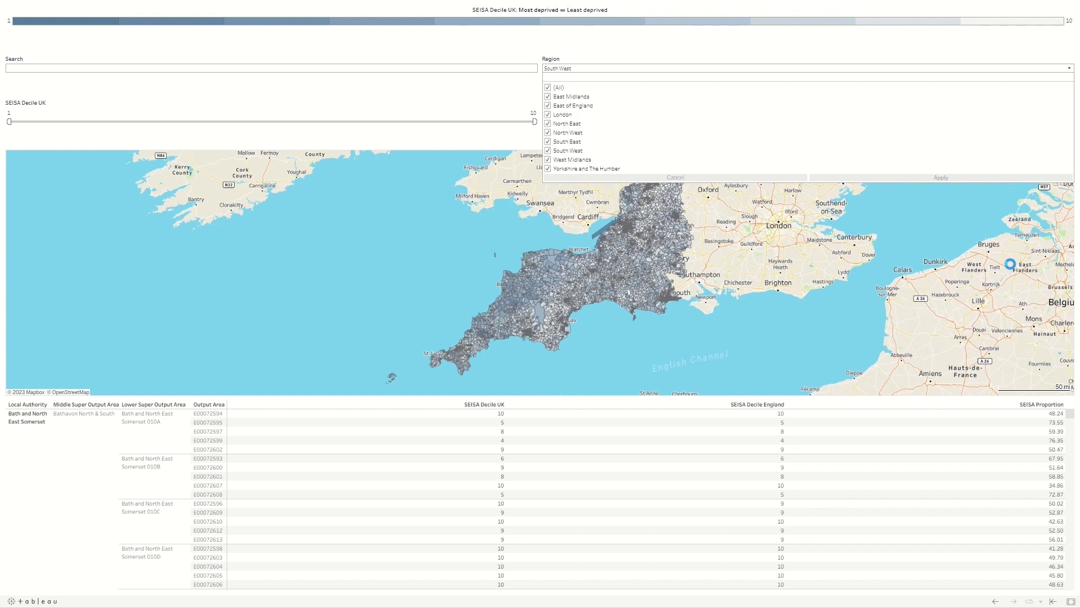
{"action": "left_click", "coordinate": [941, 178]}
{"action": "left_click", "coordinate": [716, 217]}
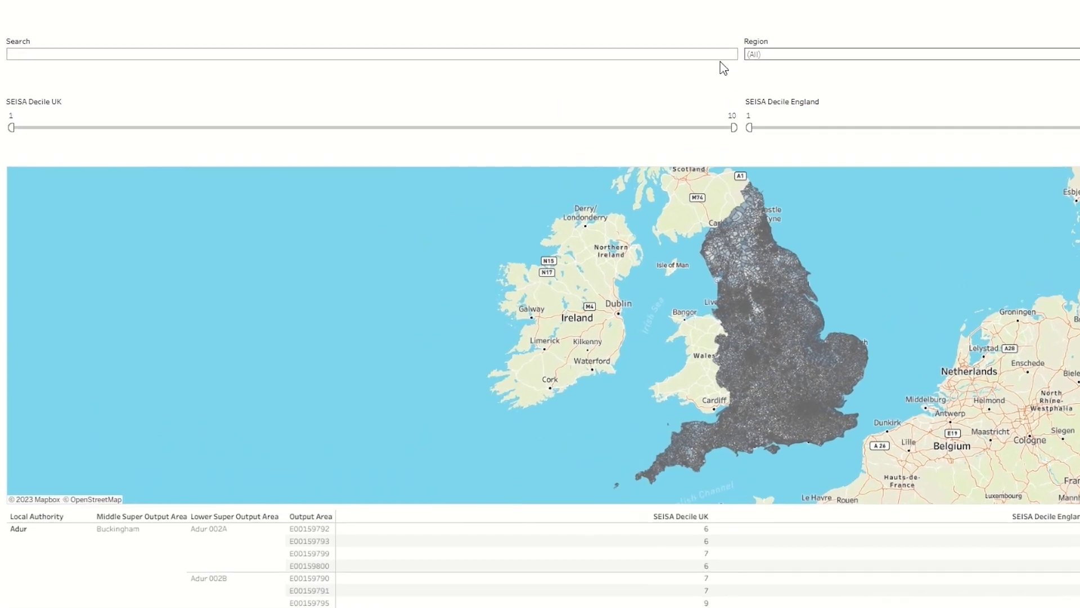
Search for London, and briefly focus the map on the City of London local authority from the table.
{"action": "type", "text": "London"}
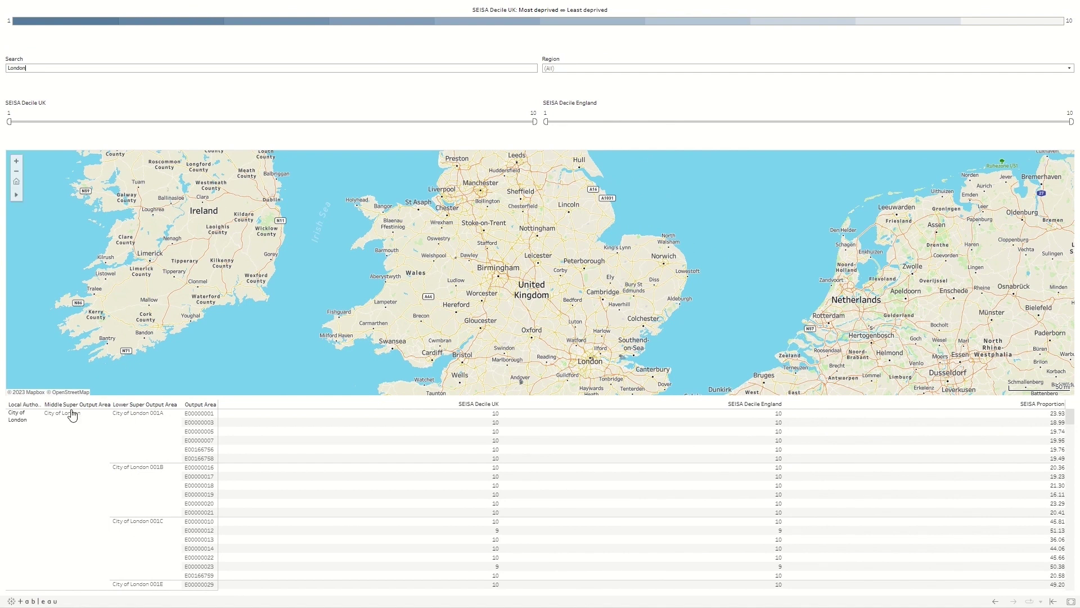
{"action": "left_click", "coordinate": [5, 447]}
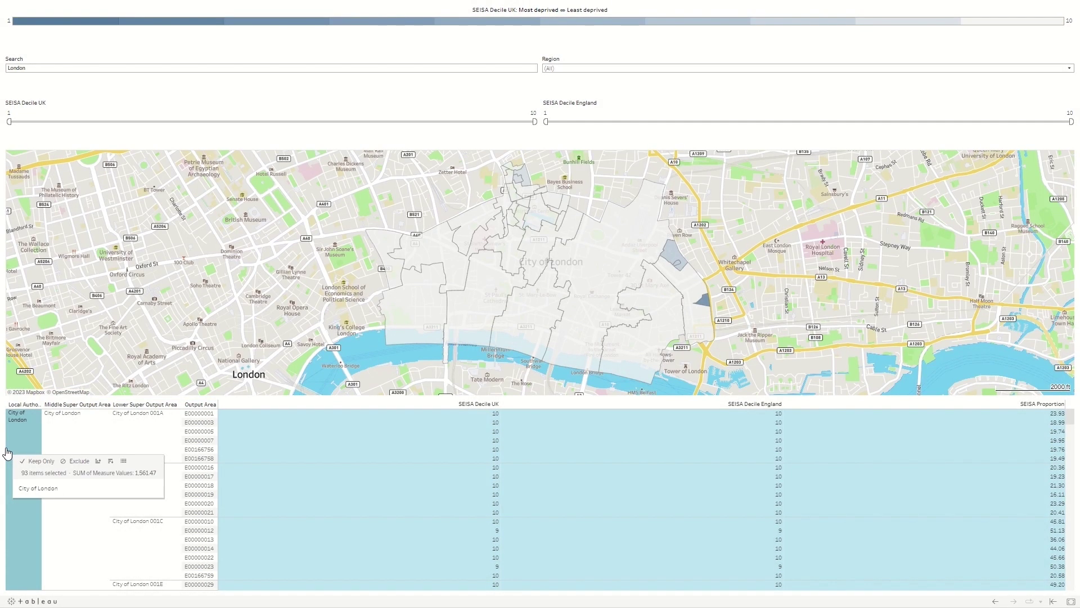
{"action": "left_click", "coordinate": [7, 452]}
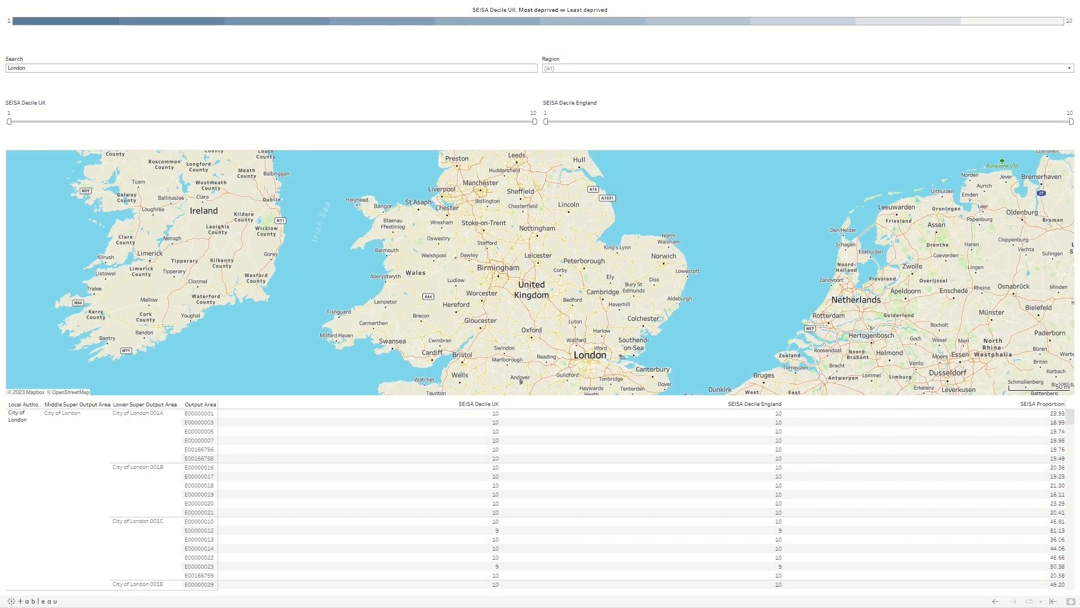
Replace the search text with Bristol to show the matching areas on the map and in the table.
{"action": "left_click", "coordinate": [196, 66]}
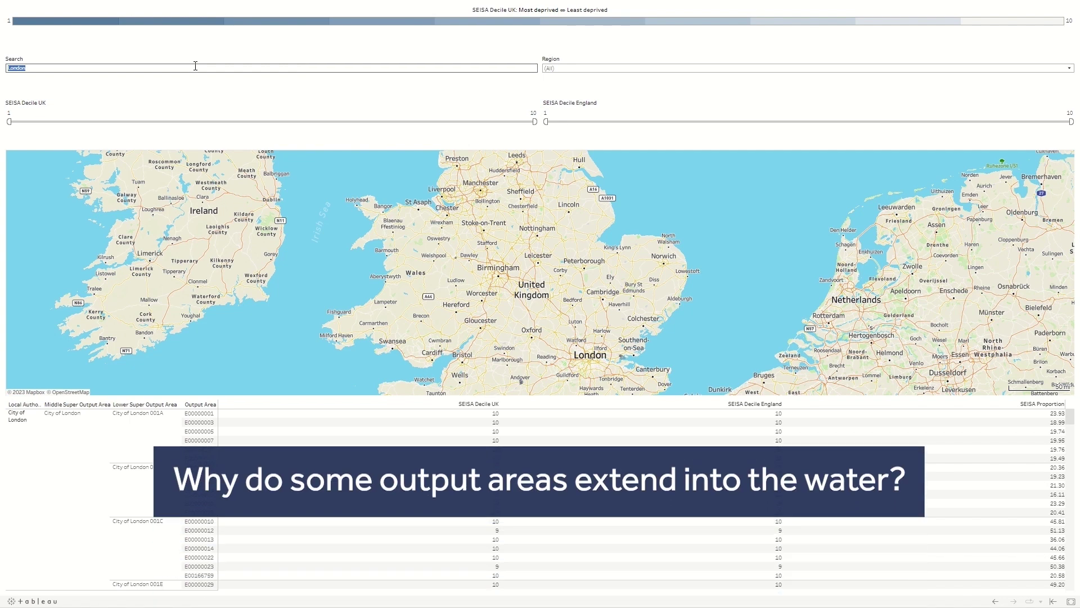
{"action": "type", "text": "Bristol"}
{"action": "key", "text": "Return"}
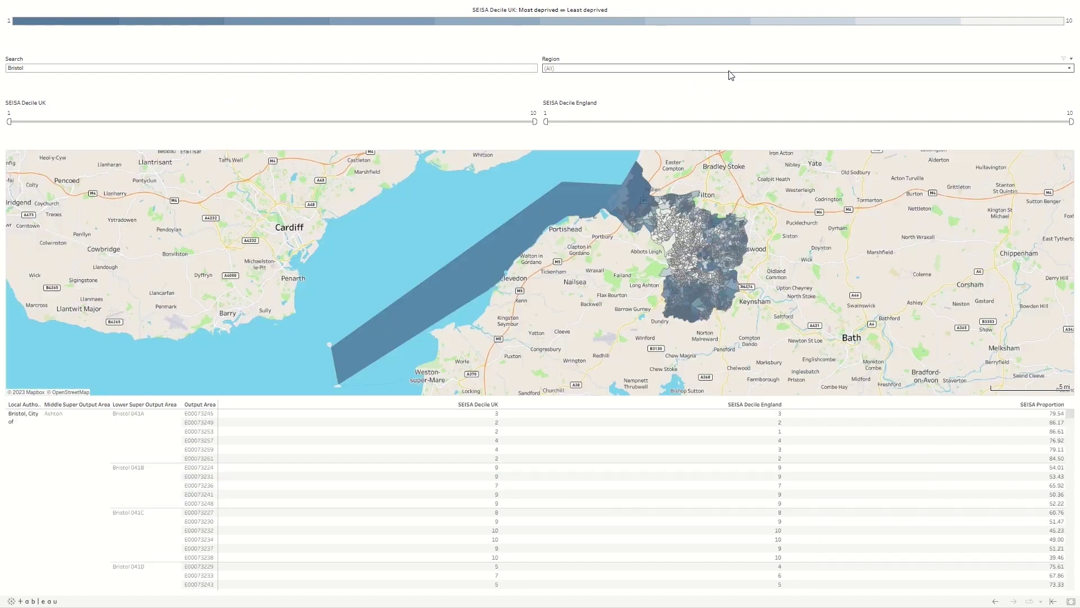
Restrict the Region filter to South West only, apply it and close the filter list.
{"action": "left_click", "coordinate": [730, 70]}
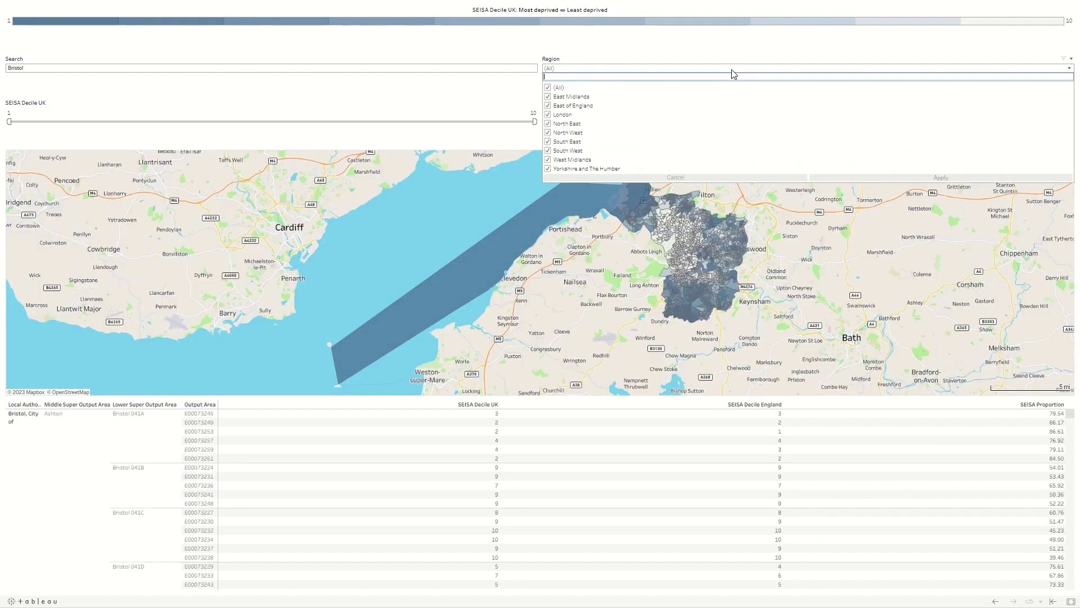
{"action": "left_click", "coordinate": [548, 88]}
{"action": "left_click", "coordinate": [548, 151]}
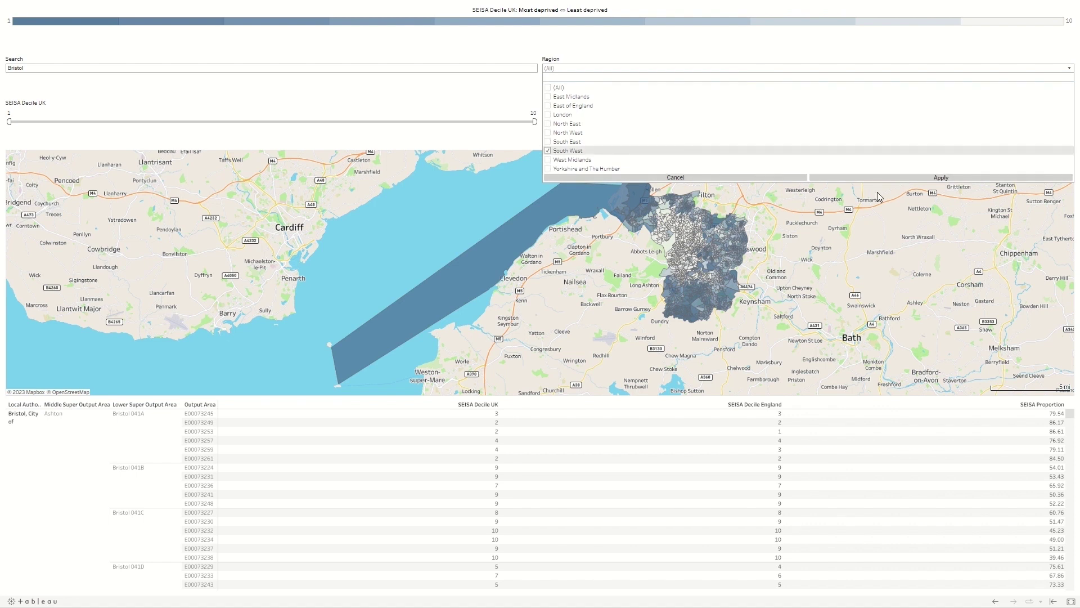
{"action": "left_click", "coordinate": [765, 70]}
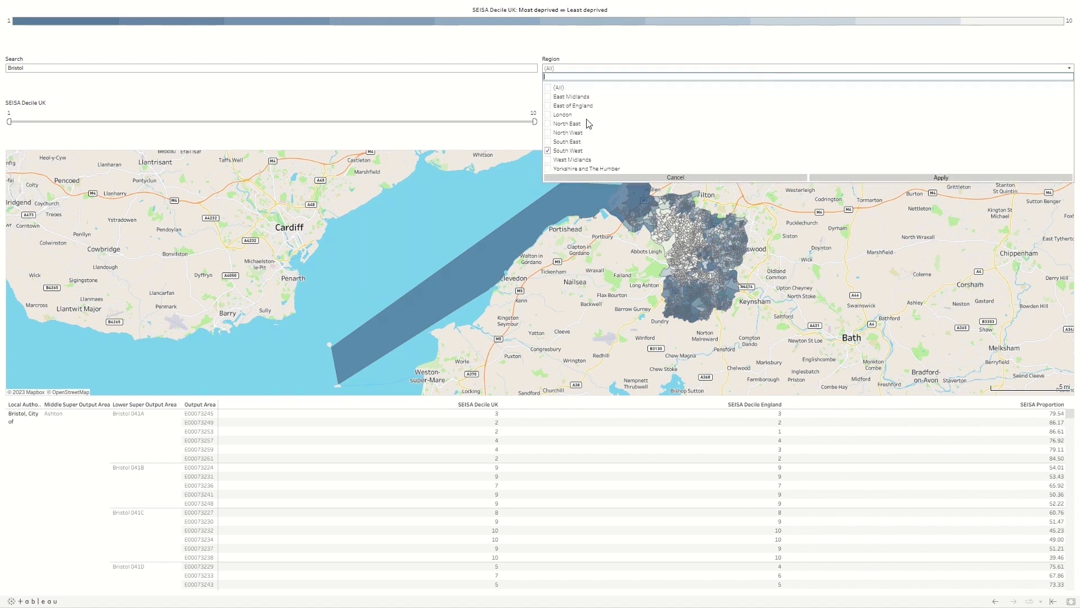
{"action": "left_click", "coordinate": [870, 177]}
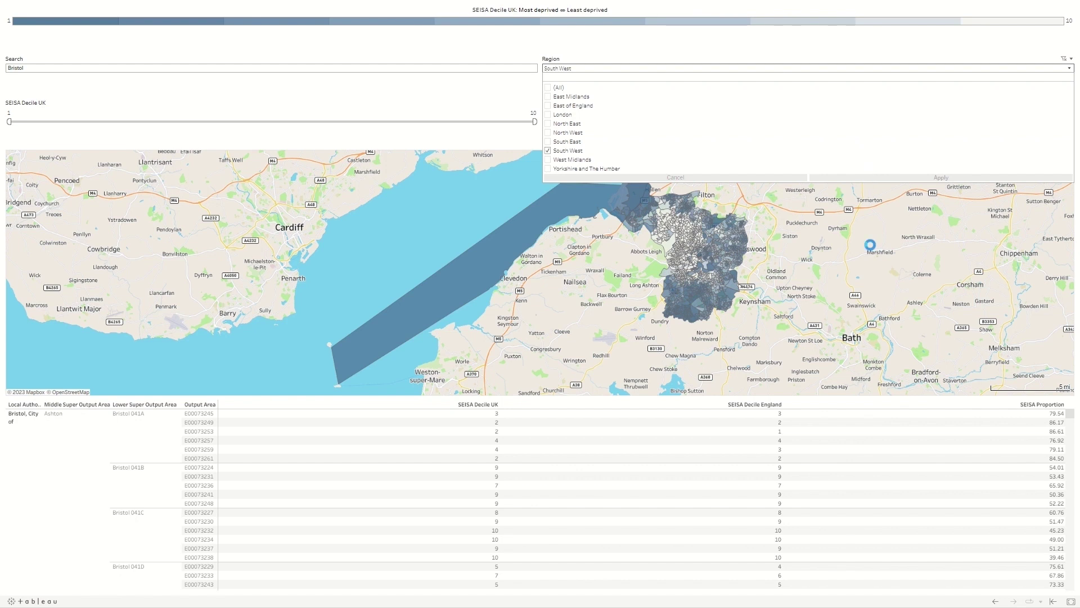
{"action": "left_click", "coordinate": [872, 247]}
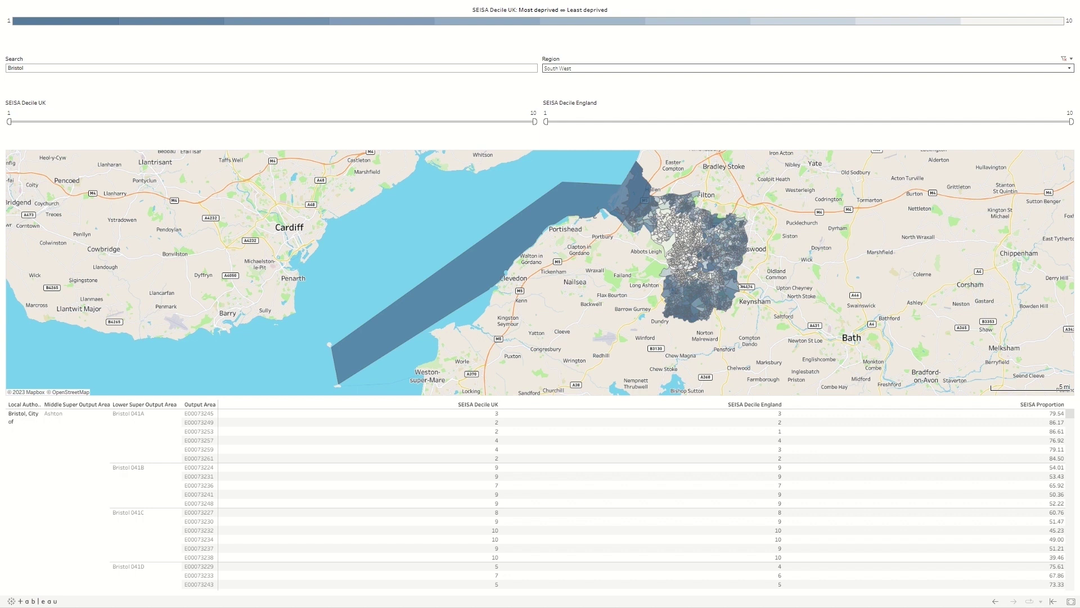
Replace the search text with Arts university plymouth and run the search.
{"action": "left_click_drag", "start_coordinate": [320, 67], "coordinate": [2, 67]}
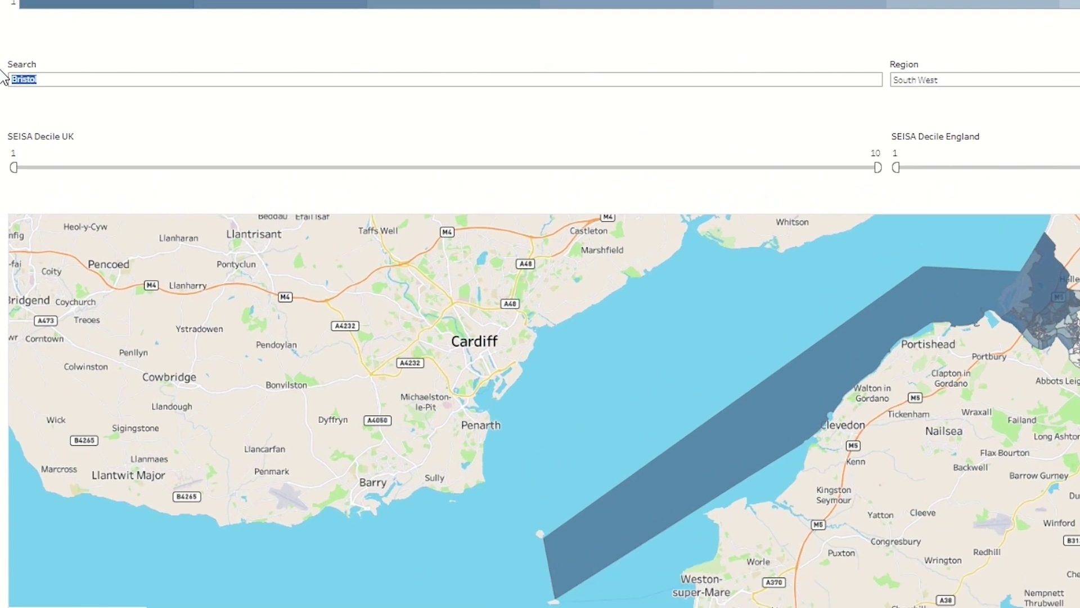
{"action": "type", "text": "Art"}
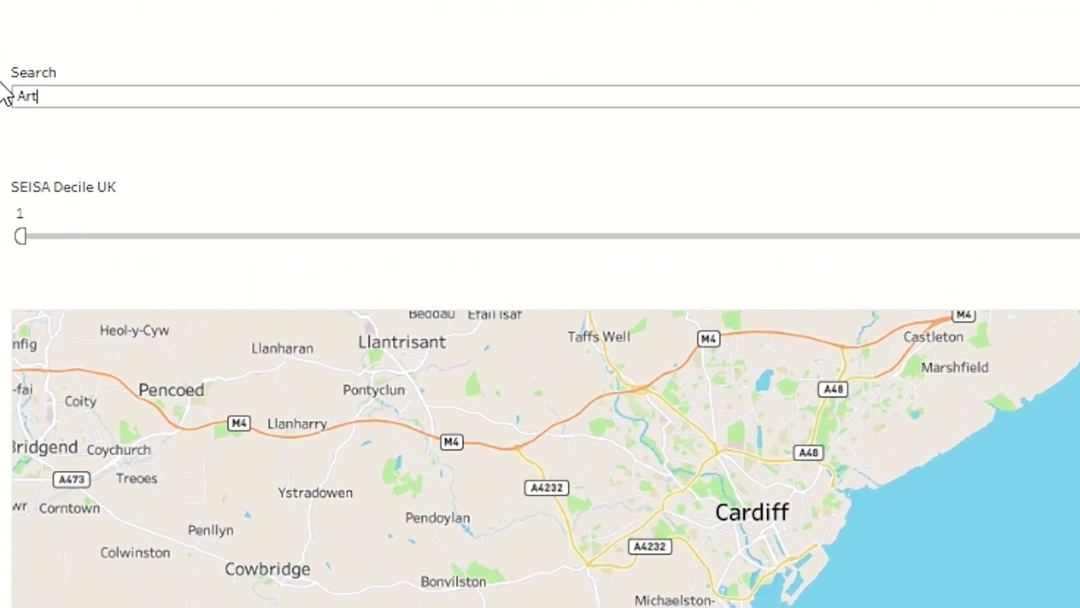
{"action": "type", "text": "s university plymouth"}
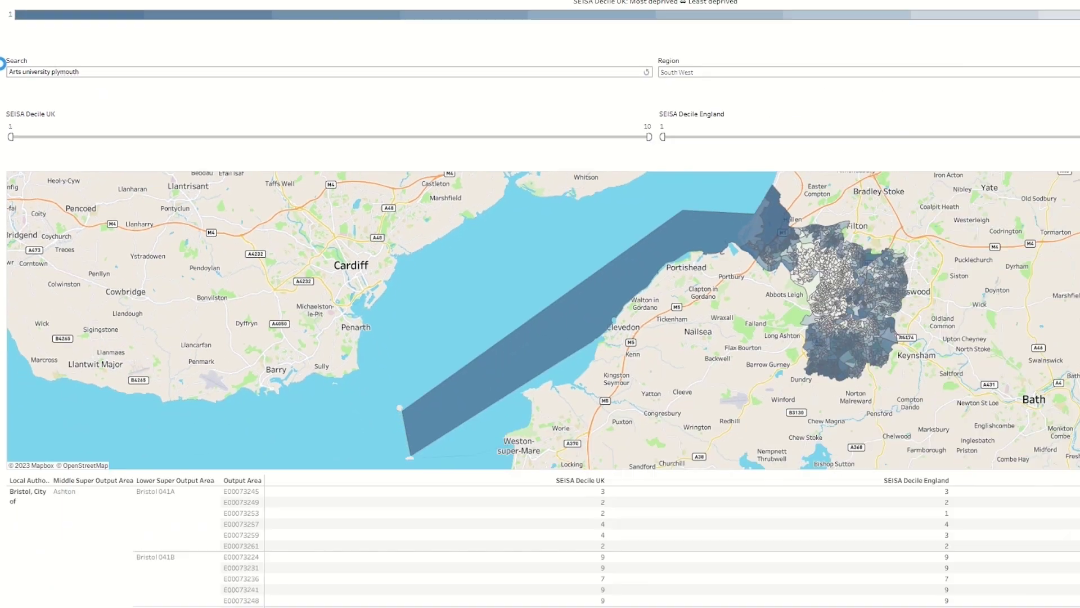
{"action": "key", "text": "Return"}
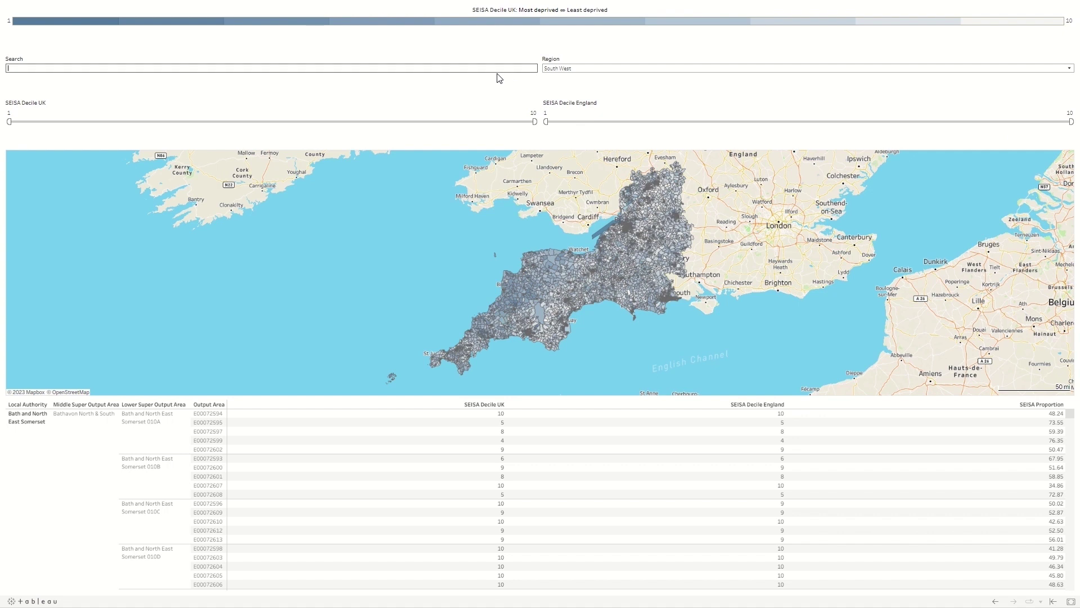
Search for leeds, and apply the (All) option in the Region filter to include every region.
{"action": "left_click", "coordinate": [278, 72]}
{"action": "key", "text": "Return"}
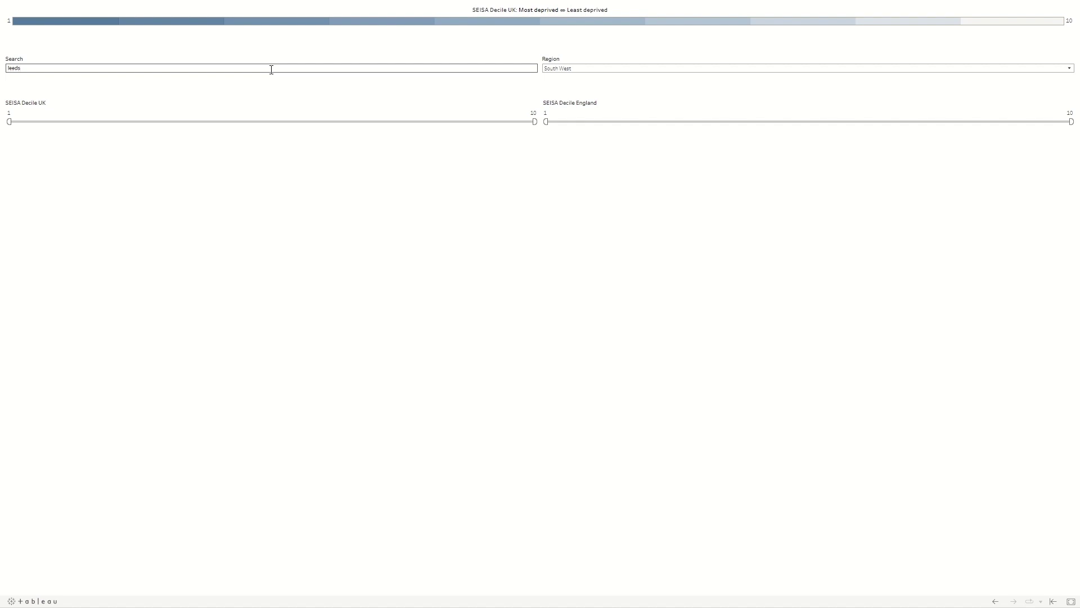
{"action": "left_click", "coordinate": [565, 69]}
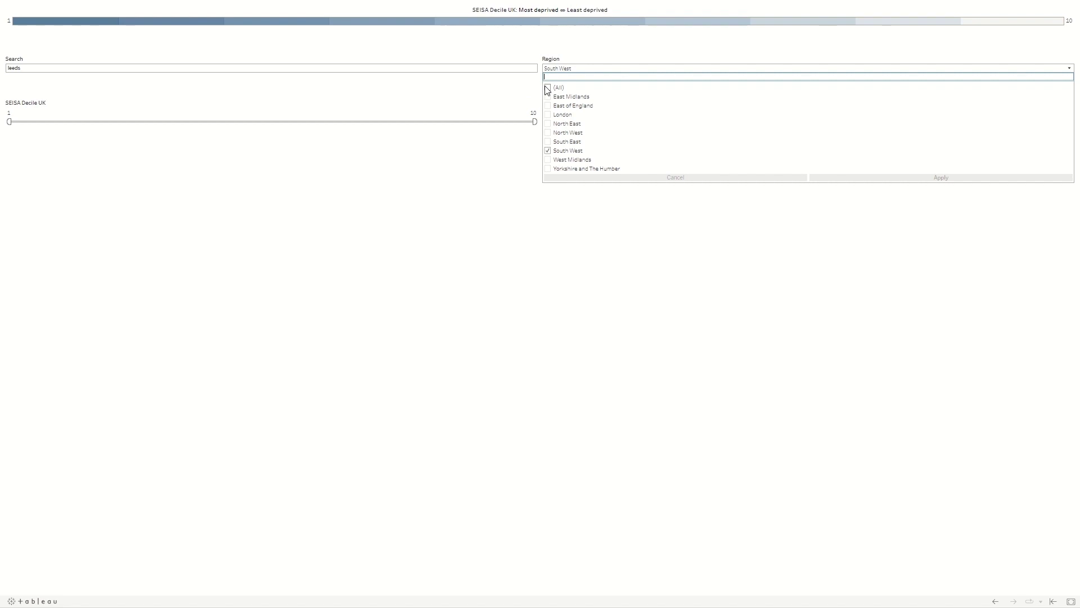
{"action": "left_click", "coordinate": [546, 88]}
{"action": "left_click", "coordinate": [990, 175]}
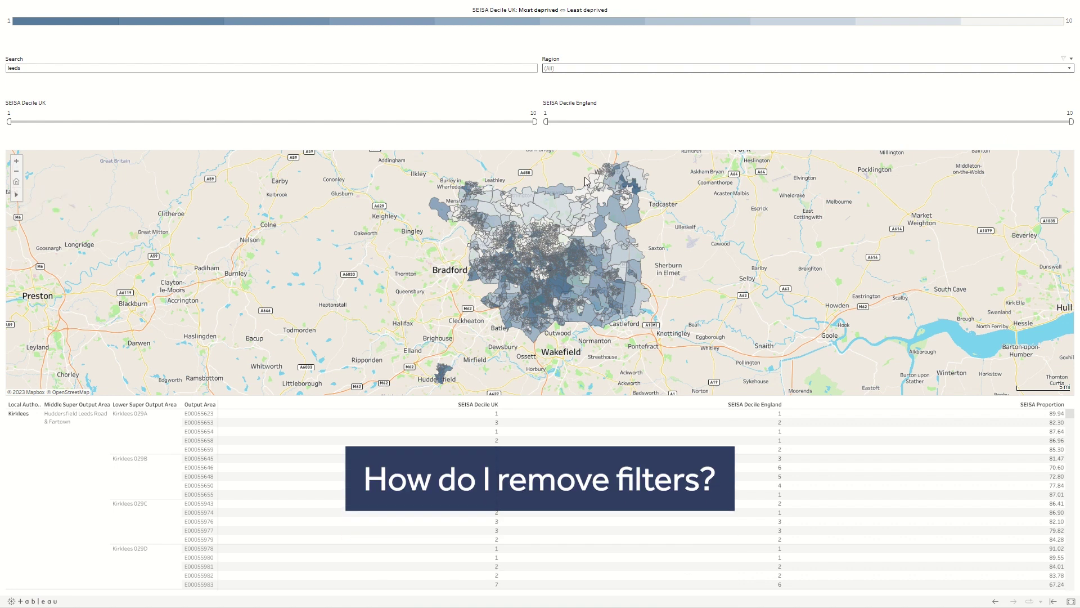
Focus the map on middle super output area Huddersfield Leeds Road & Fartown from the table, and clear the selection.
{"action": "left_click_drag", "start_coordinate": [563, 160], "coordinate": [752, 261]}
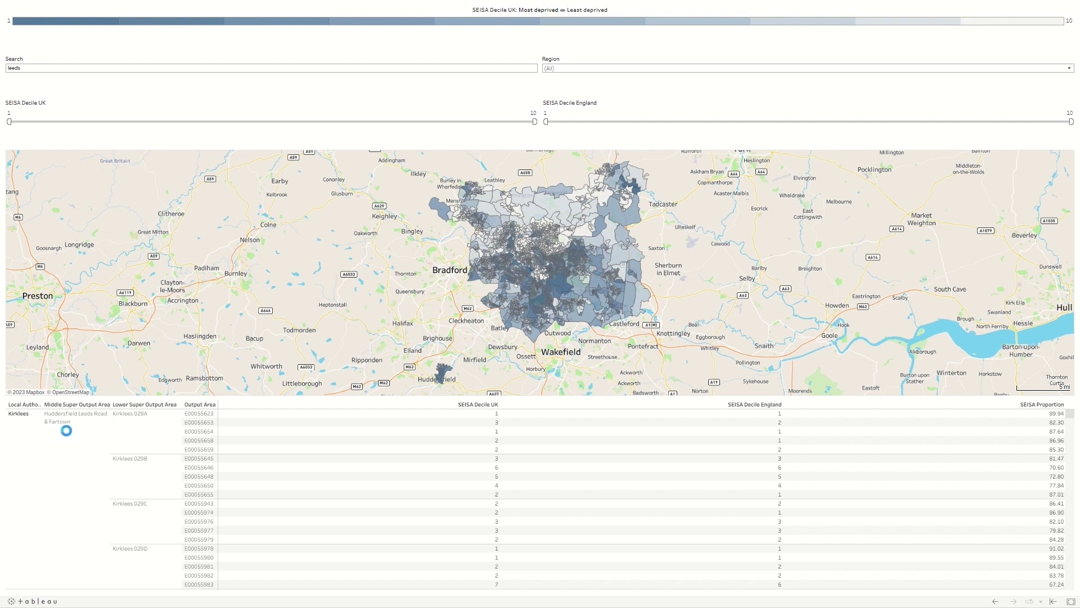
{"action": "left_click", "coordinate": [66, 431]}
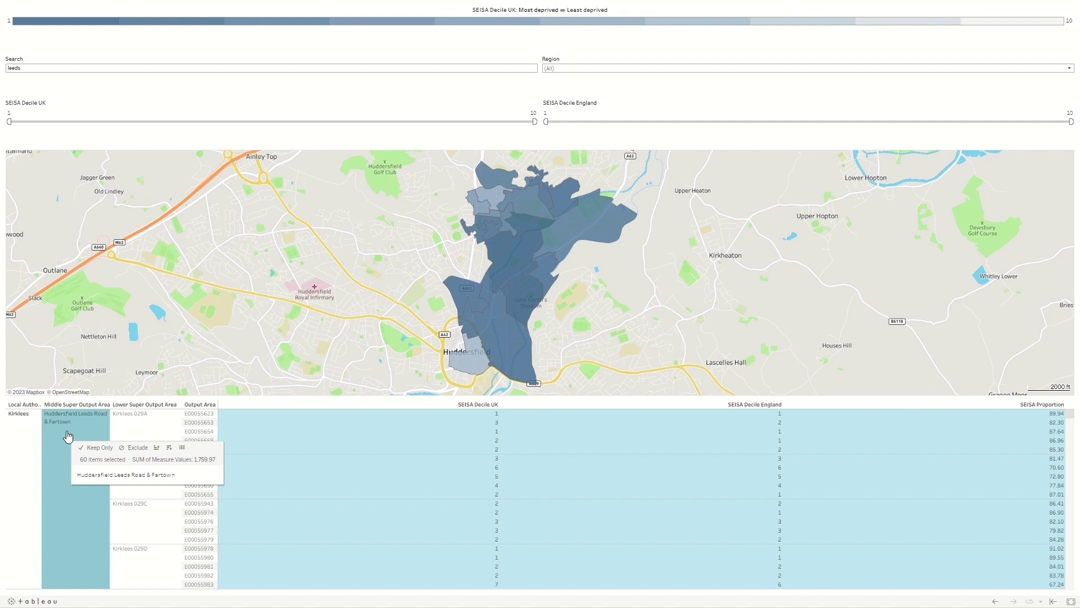
{"action": "left_click", "coordinate": [66, 431]}
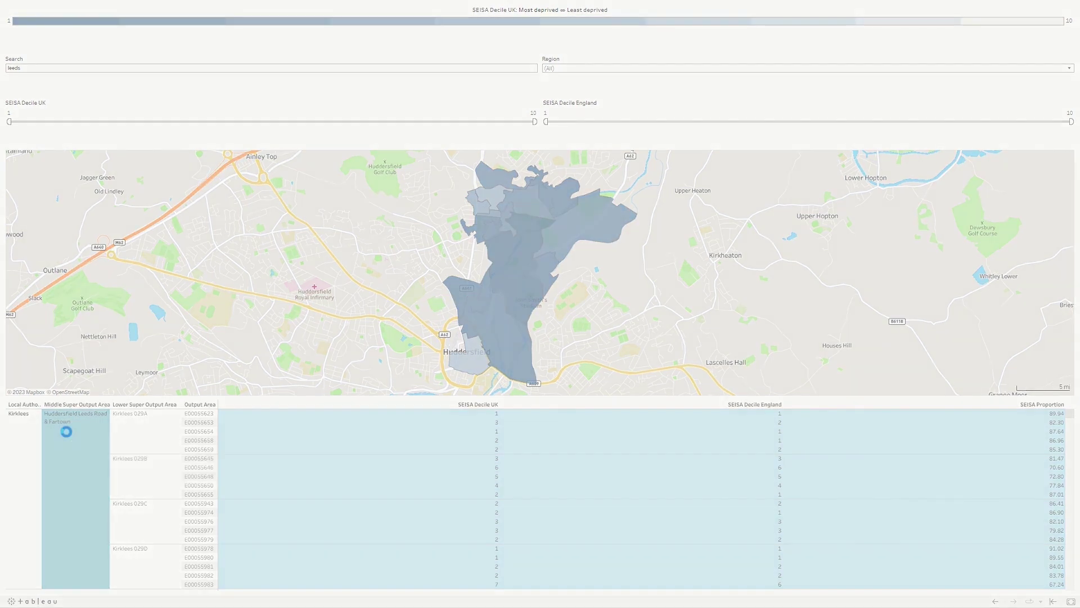